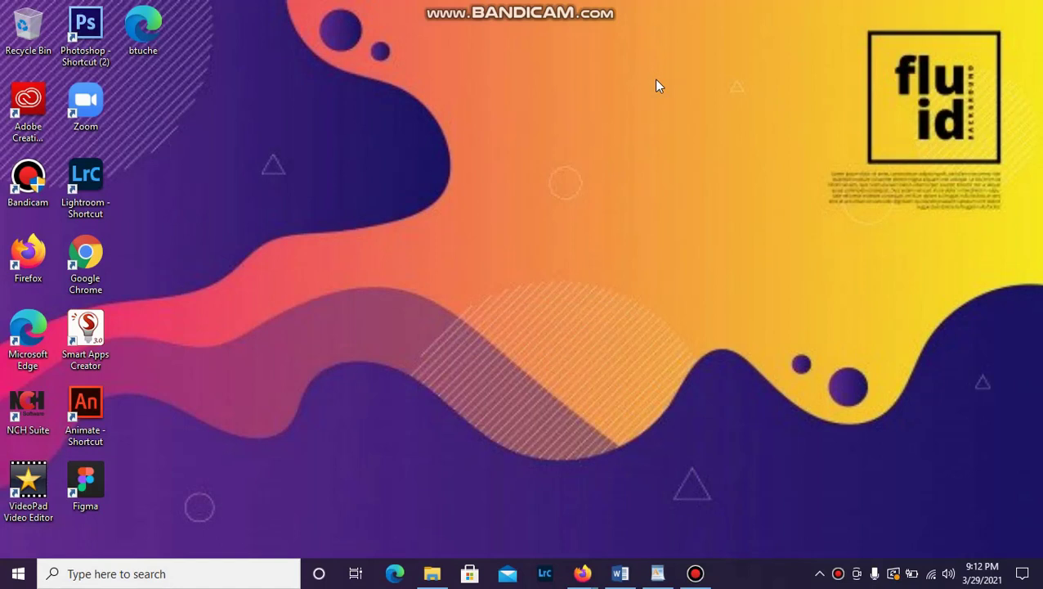
{"action": "right_click", "coordinate": [482, 258]}
{"action": "left_click", "coordinate": [533, 327]}
Step: Switch to WordPad and enter the title COPY-PASTE in the blank document
{"action": "left_click", "coordinate": [666, 578]}
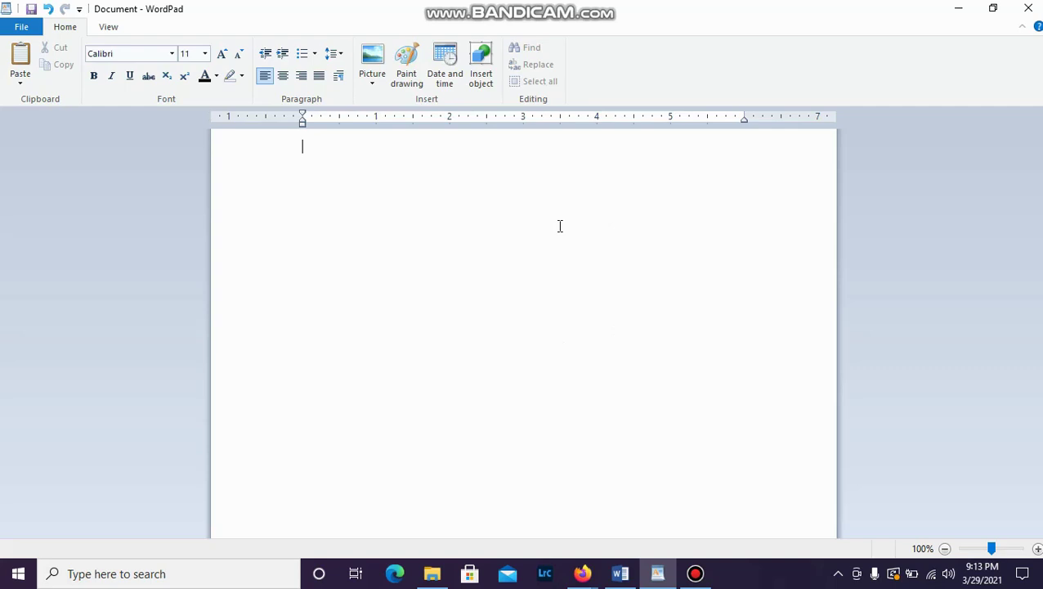
{"action": "key", "text": "Caps_Lock"}
{"action": "type", "text": "COPY"}
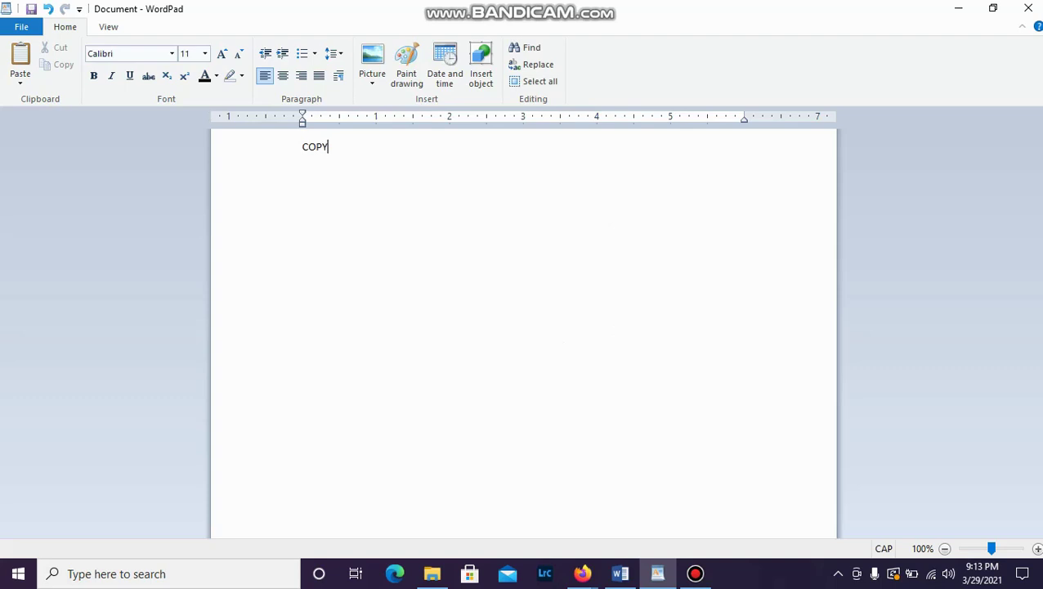
{"action": "type", "text": "-PASTE"}
Step: Enlarge the COPY-PASTE title to font size 24 and center it
{"action": "left_click_drag", "start_coordinate": [448, 193], "coordinate": [291, 159]}
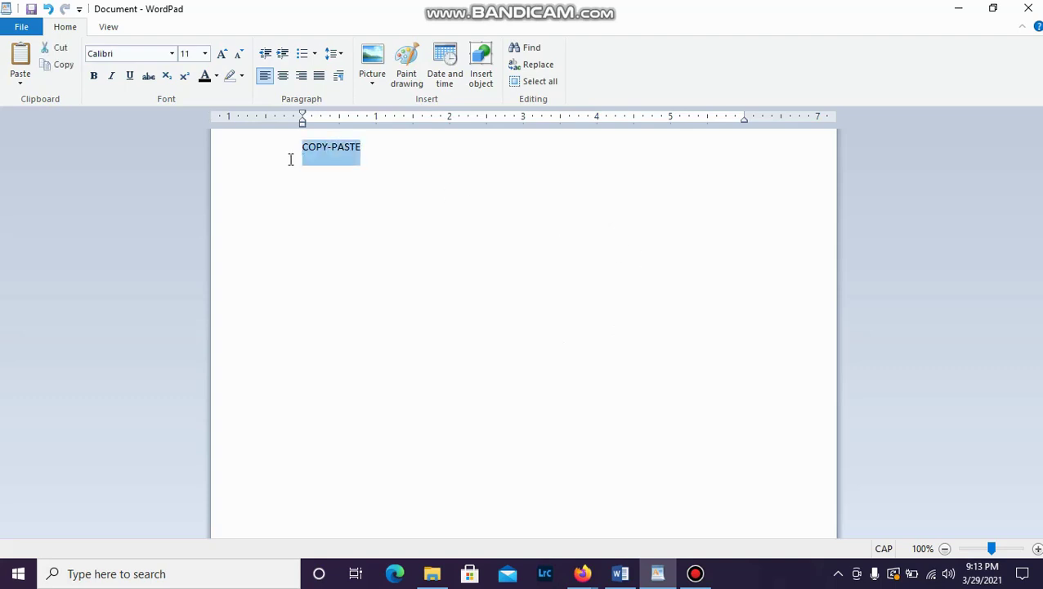
{"action": "left_click", "coordinate": [226, 54]}
{"action": "left_click", "coordinate": [225, 54]}
{"action": "left_click", "coordinate": [226, 54]}
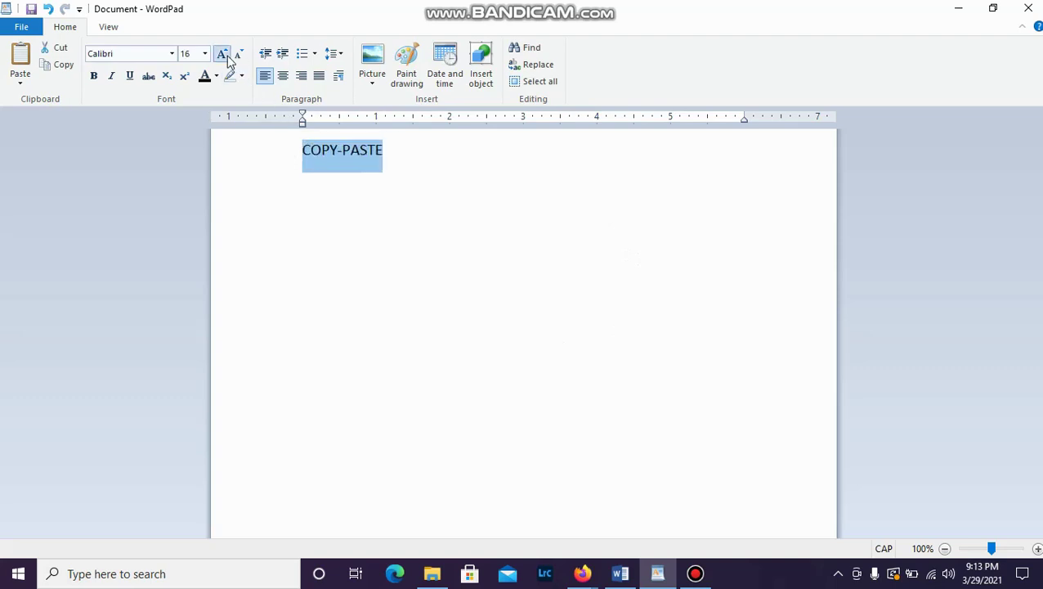
{"action": "left_click", "coordinate": [226, 54]}
{"action": "left_click", "coordinate": [225, 54]}
{"action": "left_click", "coordinate": [225, 54]}
{"action": "left_click", "coordinate": [226, 54]}
{"action": "left_click", "coordinate": [282, 75]}
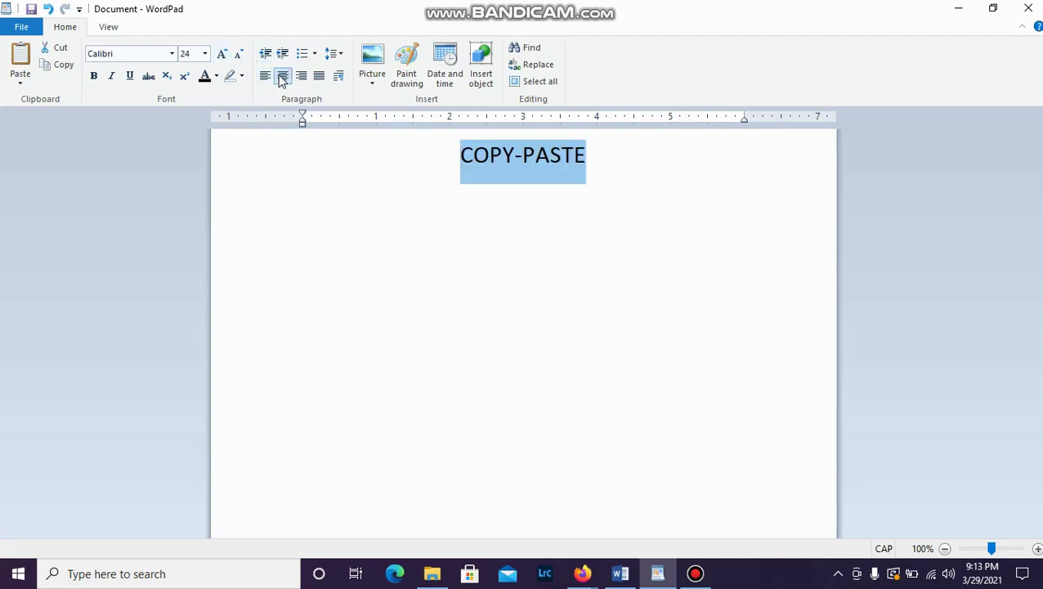
Step: Make the centered COPY-PASTE title bold
{"action": "left_click", "coordinate": [430, 211]}
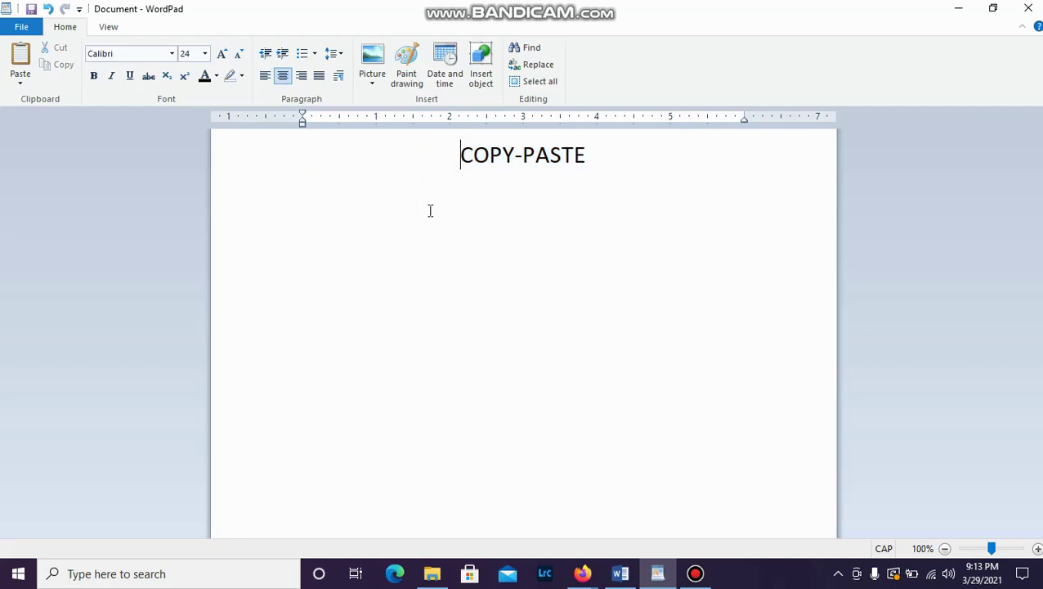
{"action": "double_click", "coordinate": [542, 156]}
{"action": "left_click_drag", "start_coordinate": [542, 155], "coordinate": [491, 161]}
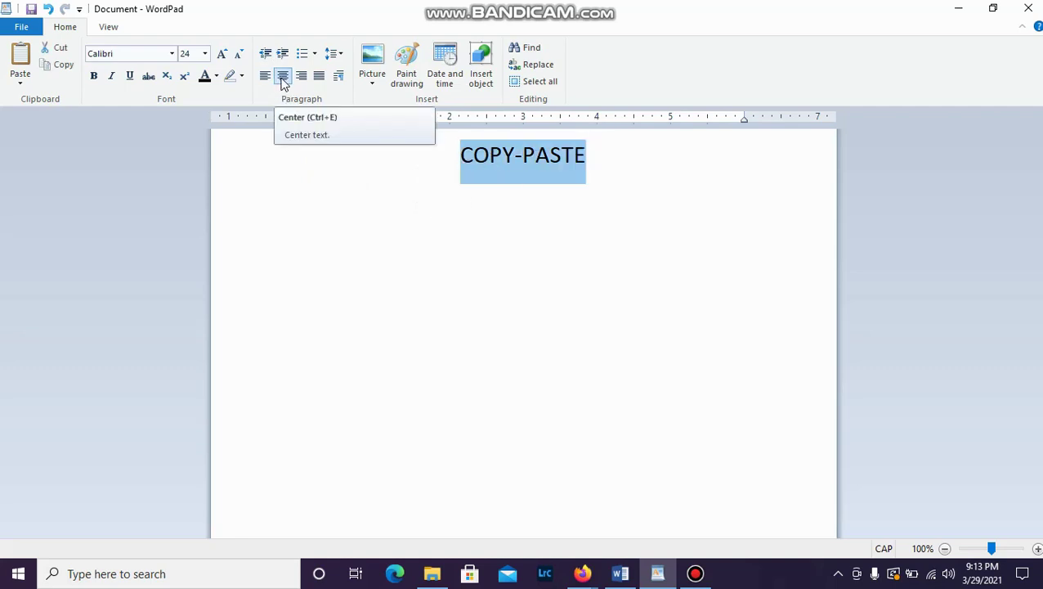
{"action": "left_click", "coordinate": [93, 76]}
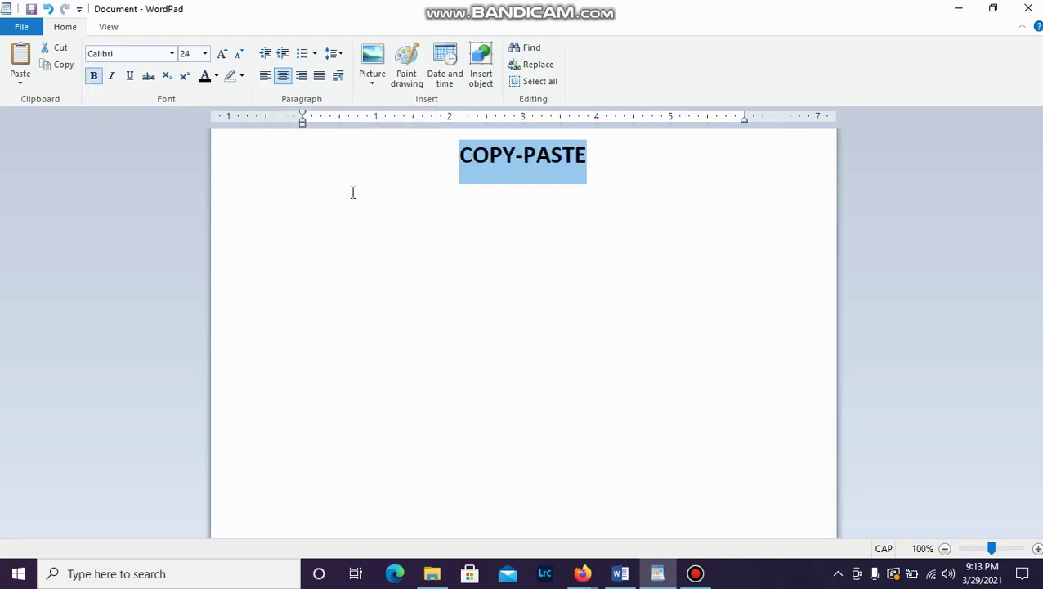
{"action": "left_click", "coordinate": [437, 223]}
Step: Start a new line below the COPY-PASTE title and align it to the left, keeping the title's spelling intact
{"action": "left_click", "coordinate": [649, 156]}
{"action": "key", "text": "Return"}
{"action": "key", "text": "Return"}
{"action": "key", "text": "BackSpace"}
{"action": "key", "text": "BackSpace"}
{"action": "key", "text": "Return"}
{"action": "key", "text": "BackSpace"}
{"action": "key", "text": "Return"}
{"action": "key", "text": "BackSpace"}
{"action": "key", "text": "Return"}
{"action": "key", "text": "BackSpace"}
{"action": "key", "text": "Return"}
{"action": "key", "text": "Return"}
{"action": "key", "text": "BackSpace"}
{"action": "key", "text": "BackSpace"}
{"action": "key", "text": "BackSpace"}
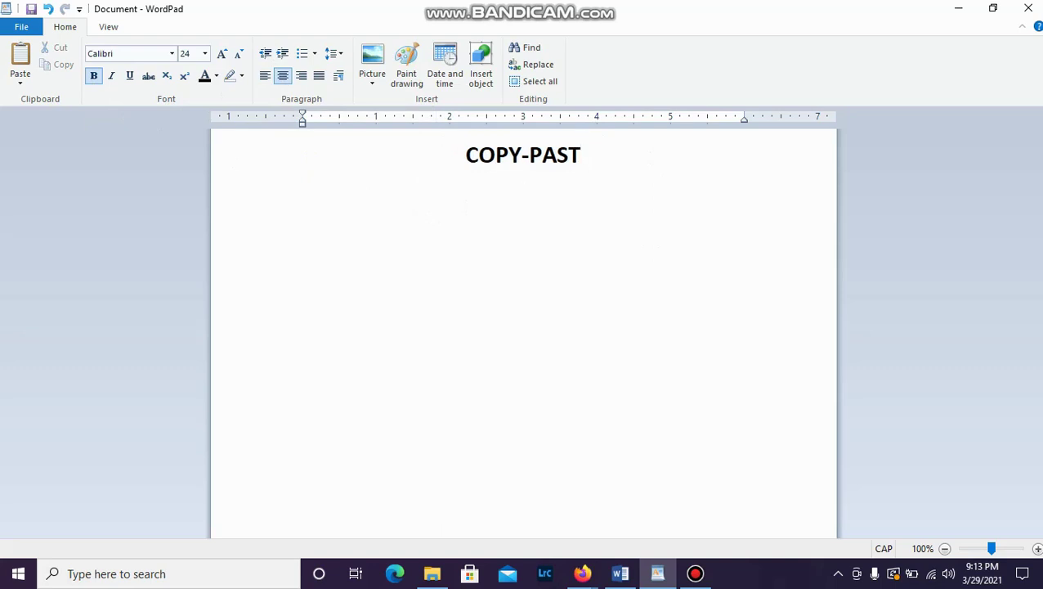
{"action": "type", "text": "E"}
{"action": "key", "text": "Return"}
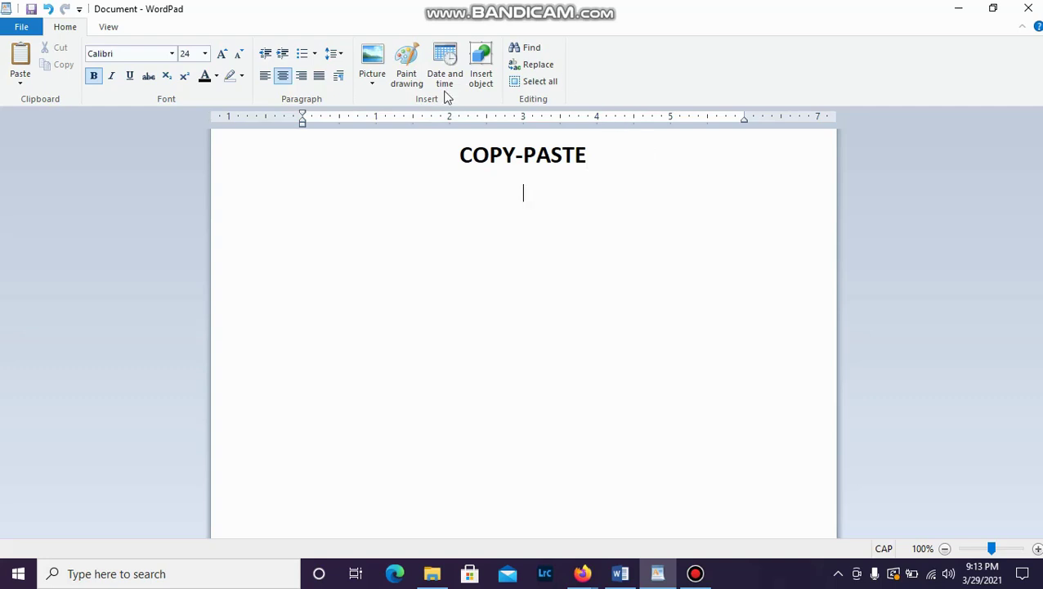
{"action": "left_click", "coordinate": [265, 75]}
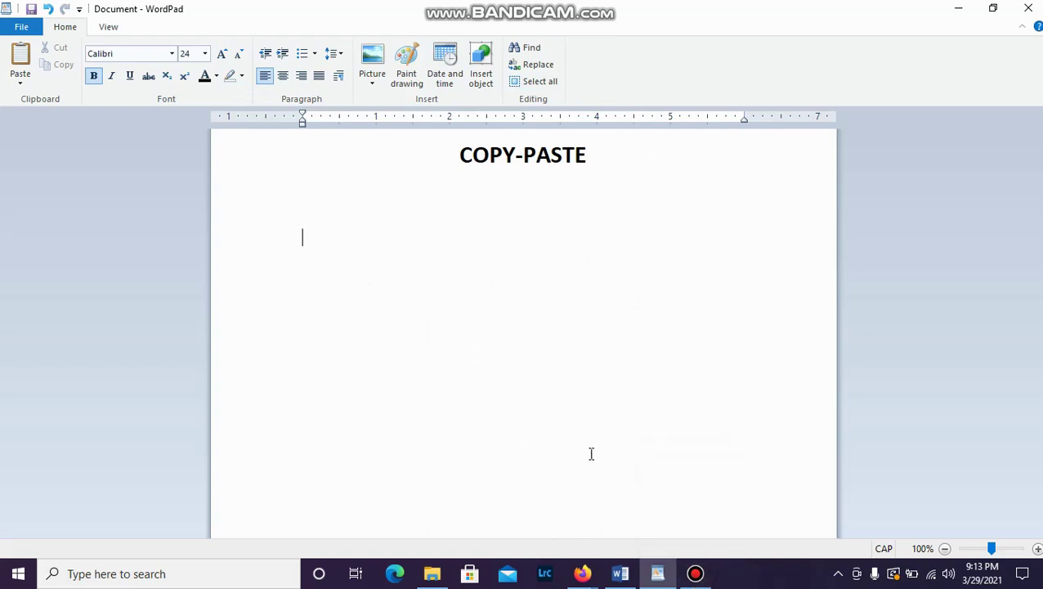
Step: Switch to Firefox and look through the blog article PENGERTIAN TENTANG WORDPAD down to its definition section
{"action": "mouse_move", "coordinate": [582, 575]}
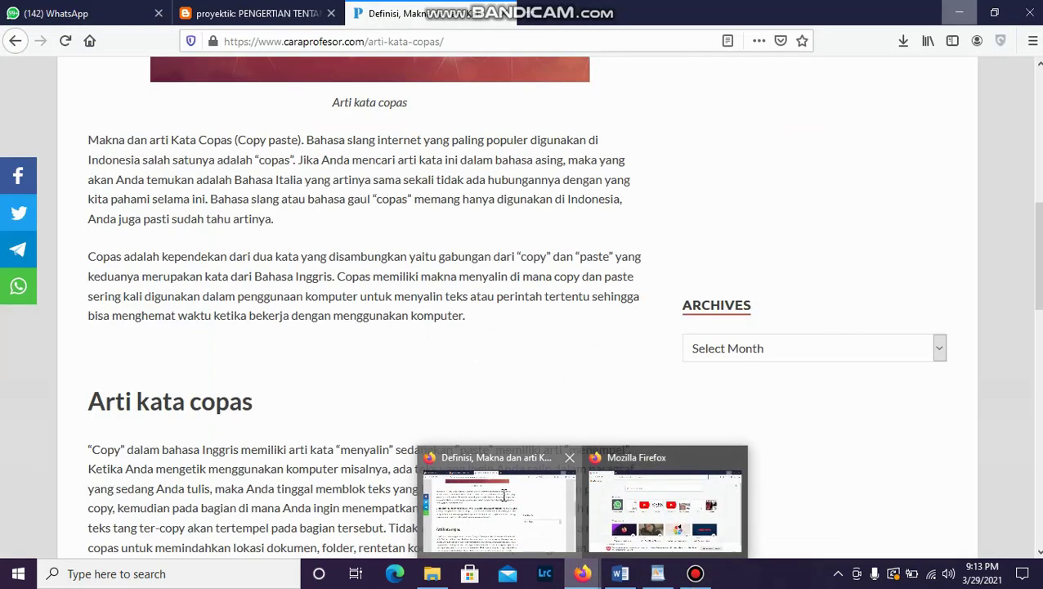
{"action": "left_click", "coordinate": [505, 496]}
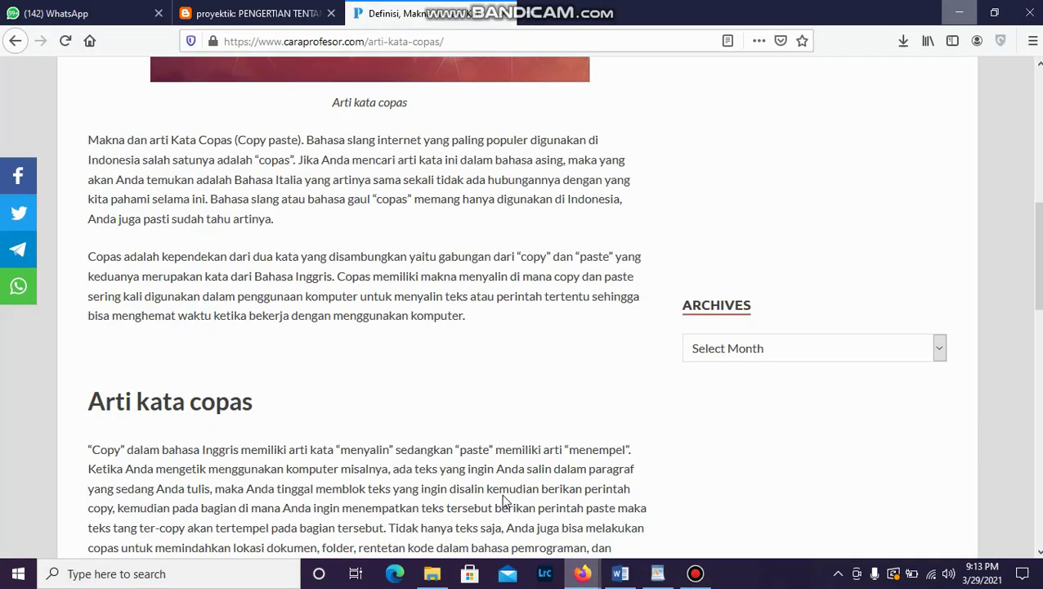
{"action": "key", "text": "ctrl+shift+Tab"}
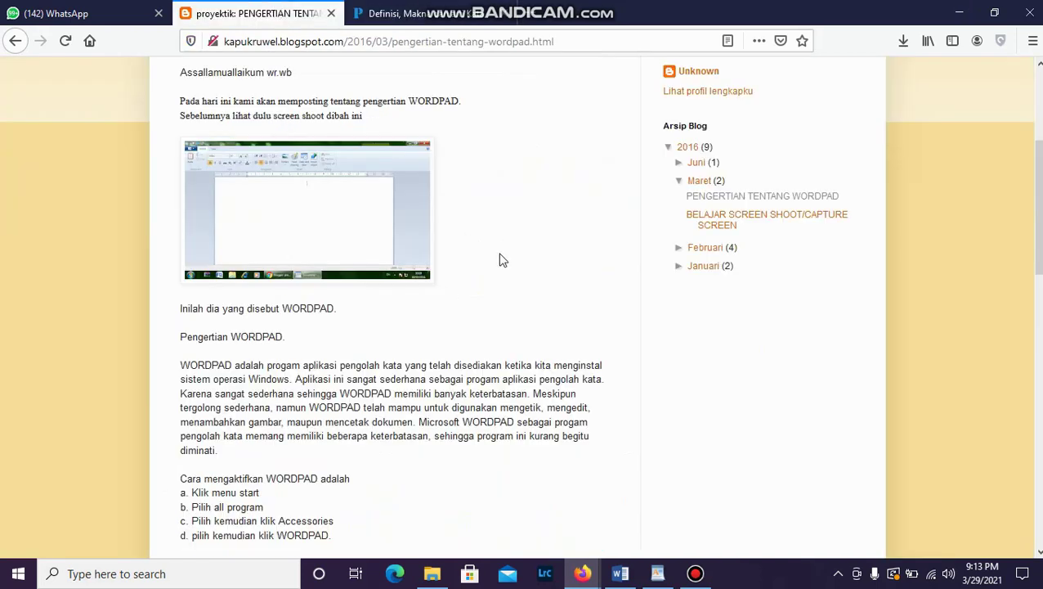
{"action": "left_click_drag", "start_coordinate": [1039, 214], "coordinate": [1026, 116]}
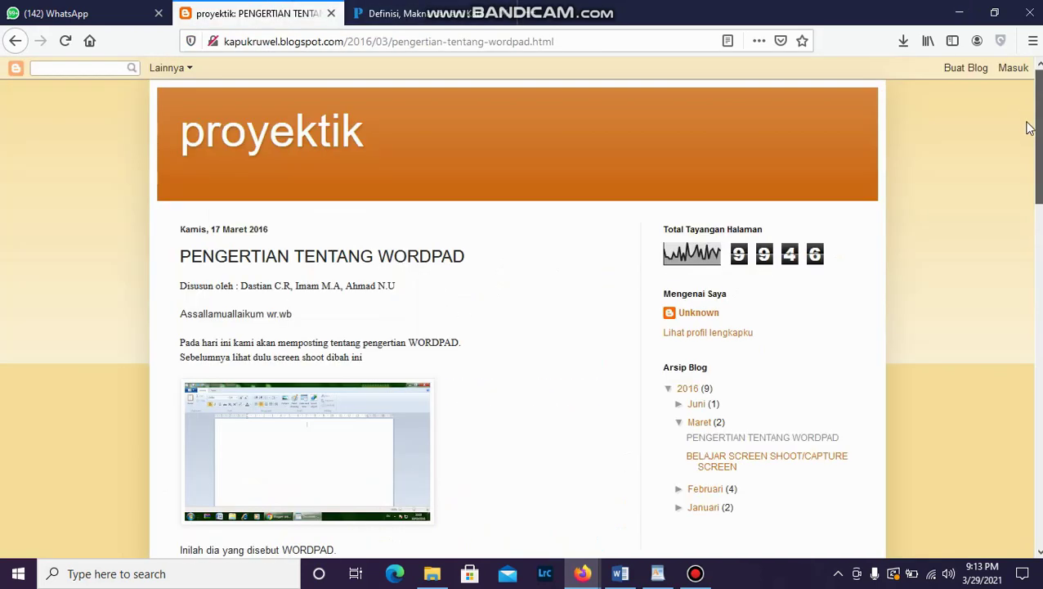
{"action": "scroll", "coordinate": [1031, 128], "scroll_direction": "down", "scroll_amount": 4}
{"action": "scroll", "coordinate": [528, 306], "scroll_direction": "up", "scroll_amount": 3}
{"action": "scroll", "coordinate": [520, 308], "scroll_direction": "up", "scroll_amount": 2}
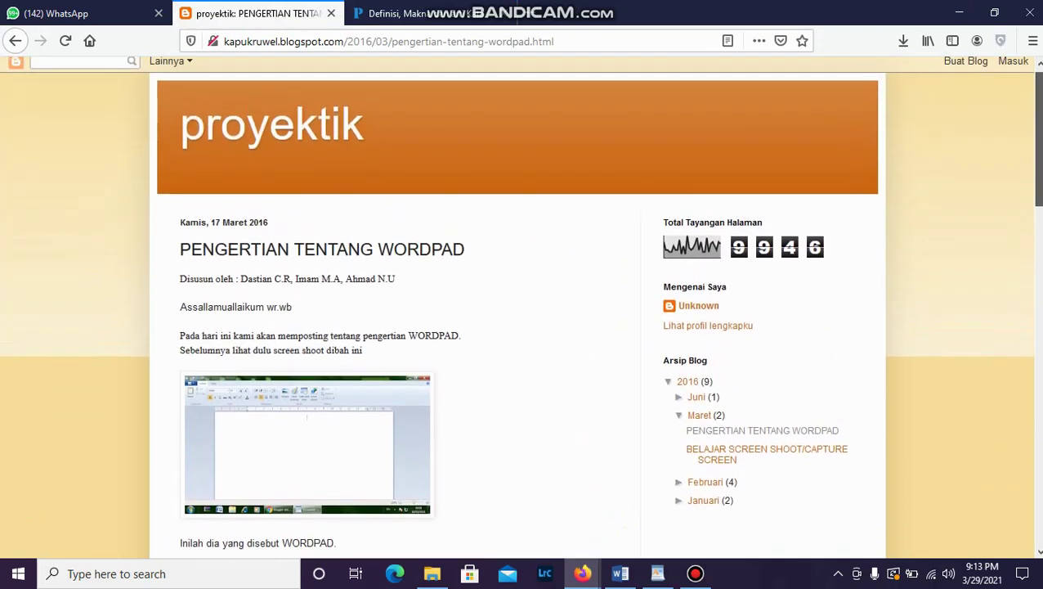
{"action": "scroll", "coordinate": [520, 308], "scroll_direction": "down", "scroll_amount": 1}
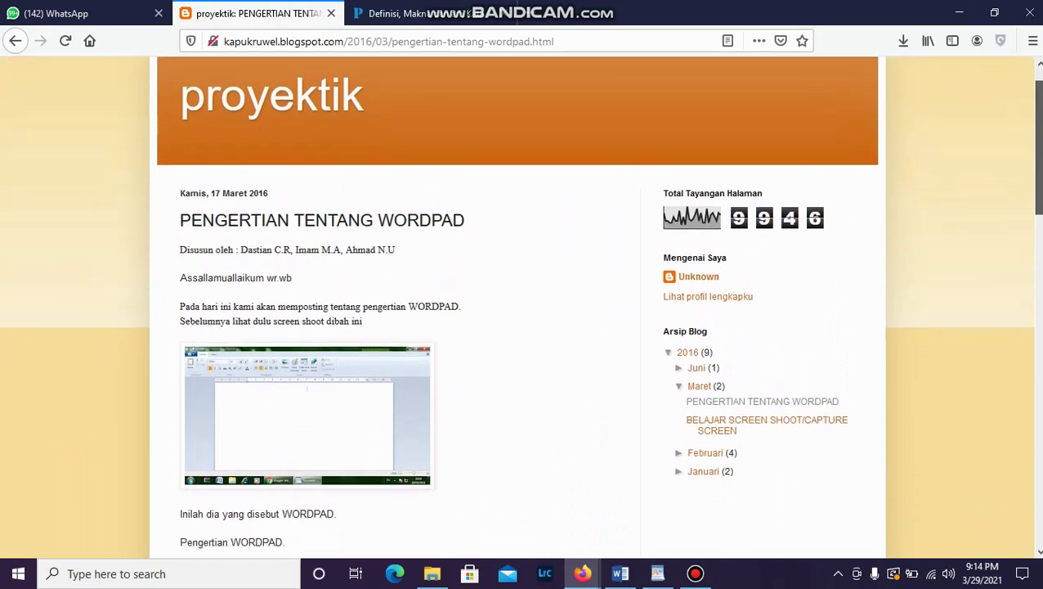
{"action": "scroll", "coordinate": [521, 307], "scroll_direction": "down", "scroll_amount": 2}
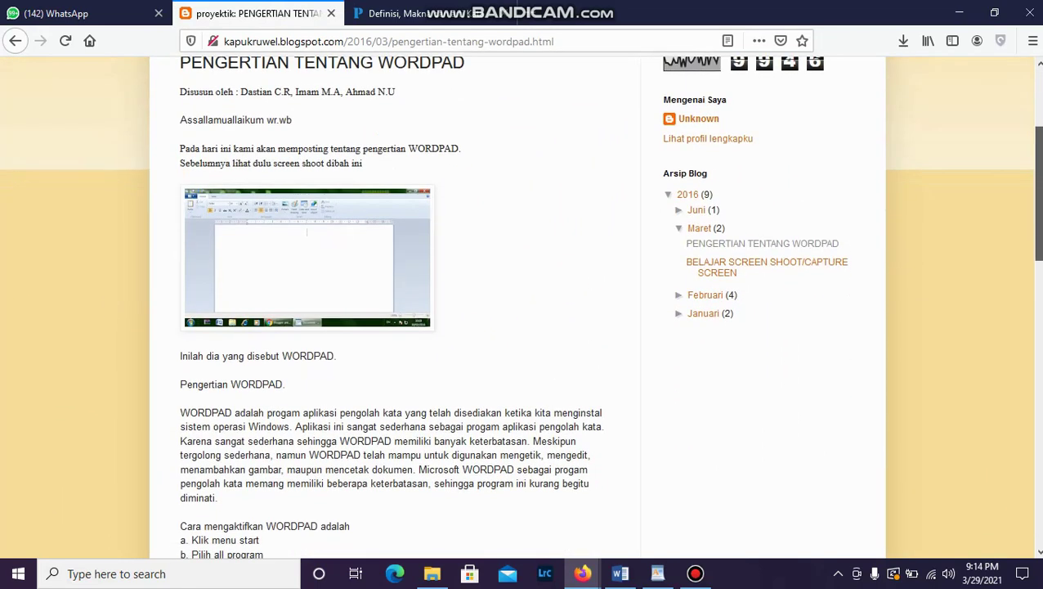
{"action": "scroll", "coordinate": [521, 307], "scroll_direction": "down", "scroll_amount": 2}
{"action": "scroll", "coordinate": [521, 307], "scroll_direction": "down", "scroll_amount": 2}
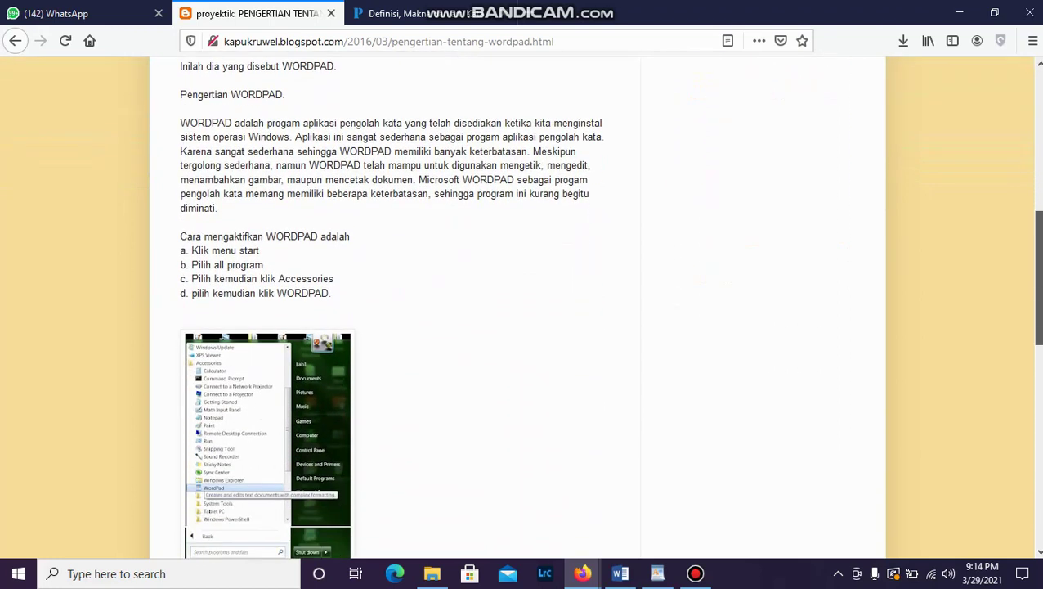
{"action": "scroll", "coordinate": [678, 228], "scroll_direction": "up", "scroll_amount": 1}
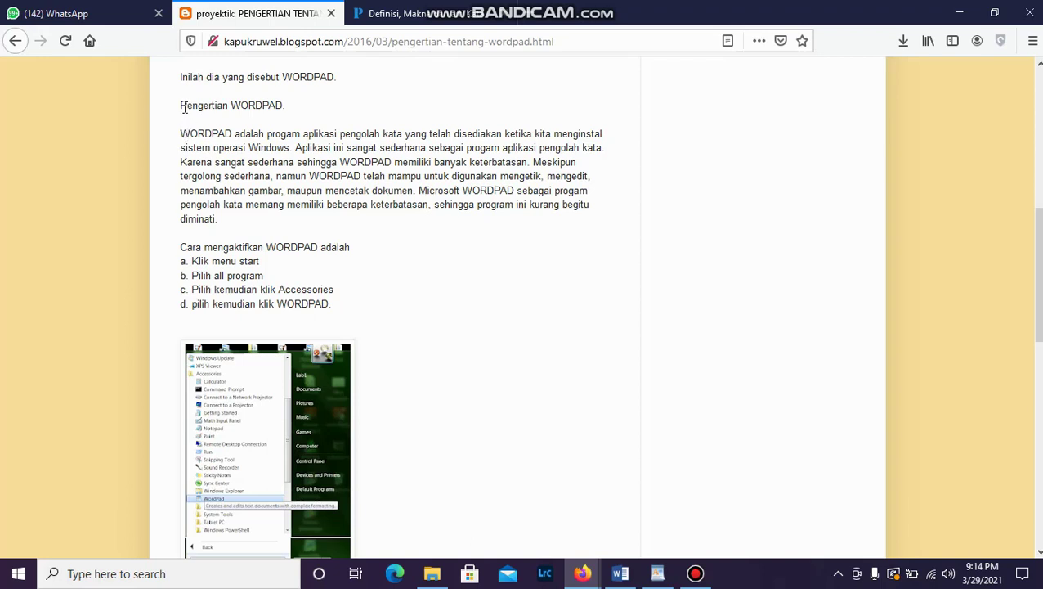
Step: Read the first sentences under Pengertian WORDPAD, highlighting the definition of WordPad and the passage on its simplicity and limitations
{"action": "left_click_drag", "start_coordinate": [184, 109], "coordinate": [236, 134]}
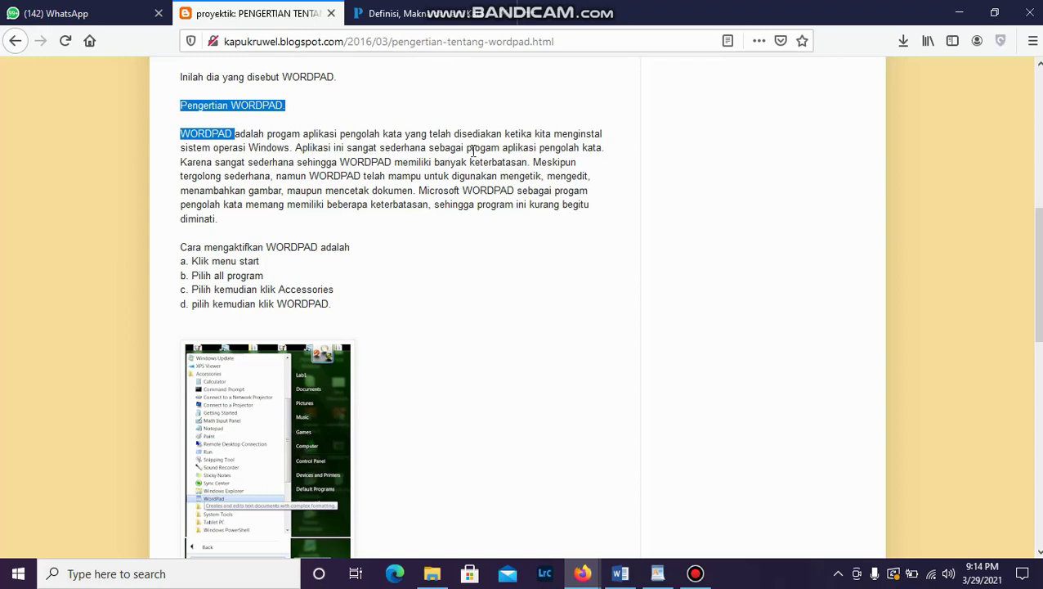
{"action": "left_click_drag", "start_coordinate": [284, 148], "coordinate": [185, 130]}
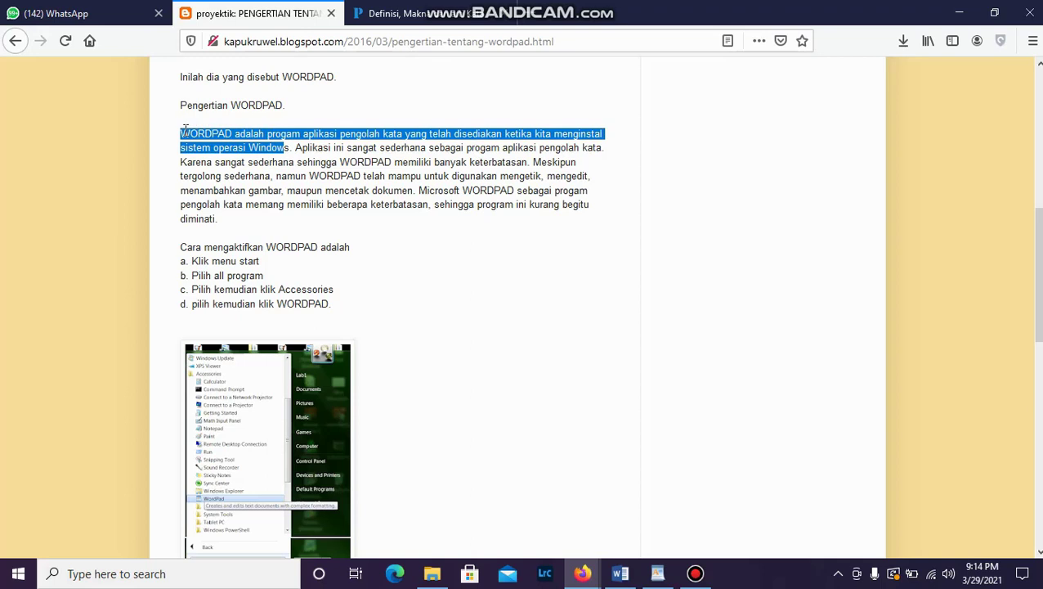
{"action": "left_click", "coordinate": [256, 180]}
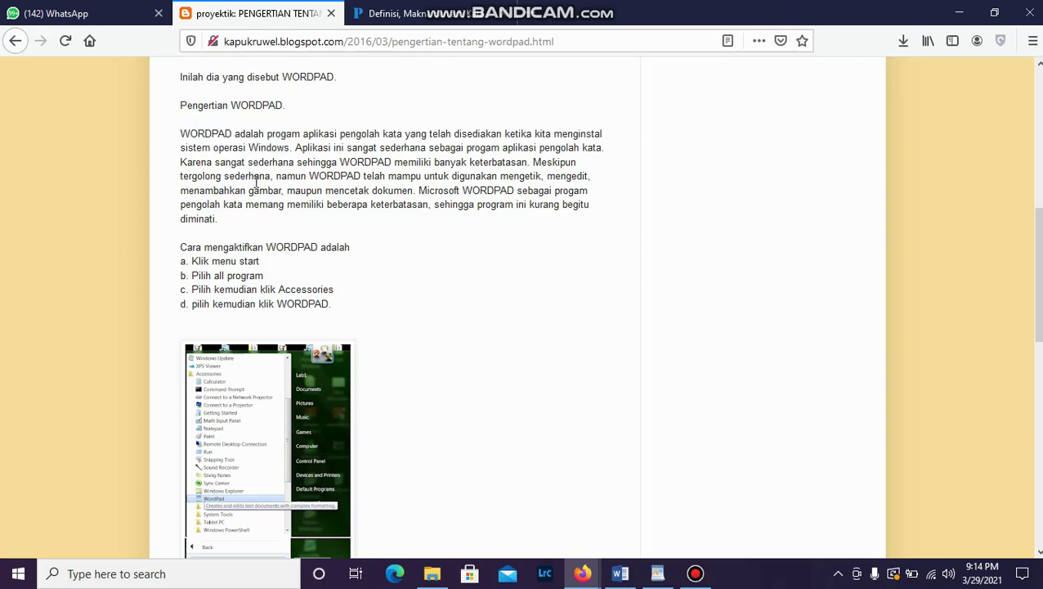
{"action": "left_click_drag", "start_coordinate": [290, 147], "coordinate": [191, 132]}
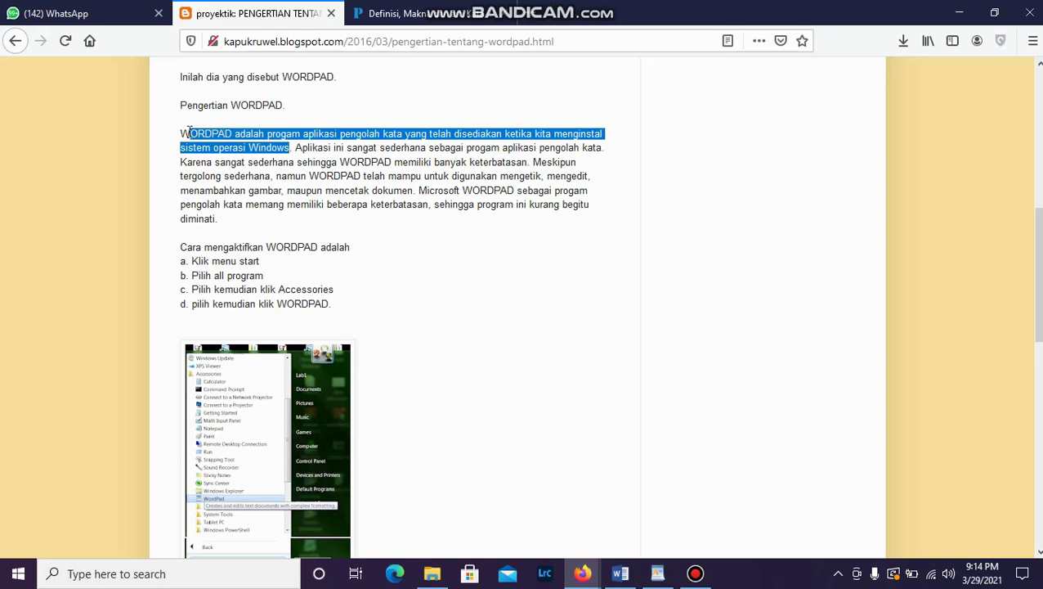
{"action": "left_click_drag", "start_coordinate": [292, 147], "coordinate": [349, 135]}
{"action": "left_click_drag", "start_coordinate": [288, 149], "coordinate": [259, 147]}
{"action": "left_click", "coordinate": [289, 147]}
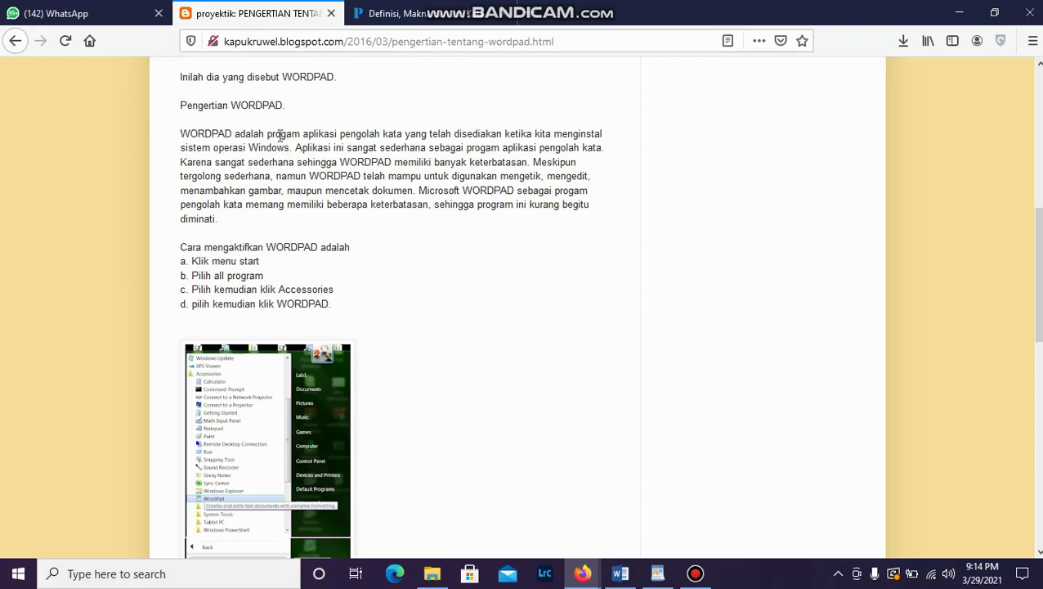
{"action": "left_click_drag", "start_coordinate": [283, 105], "coordinate": [231, 104]}
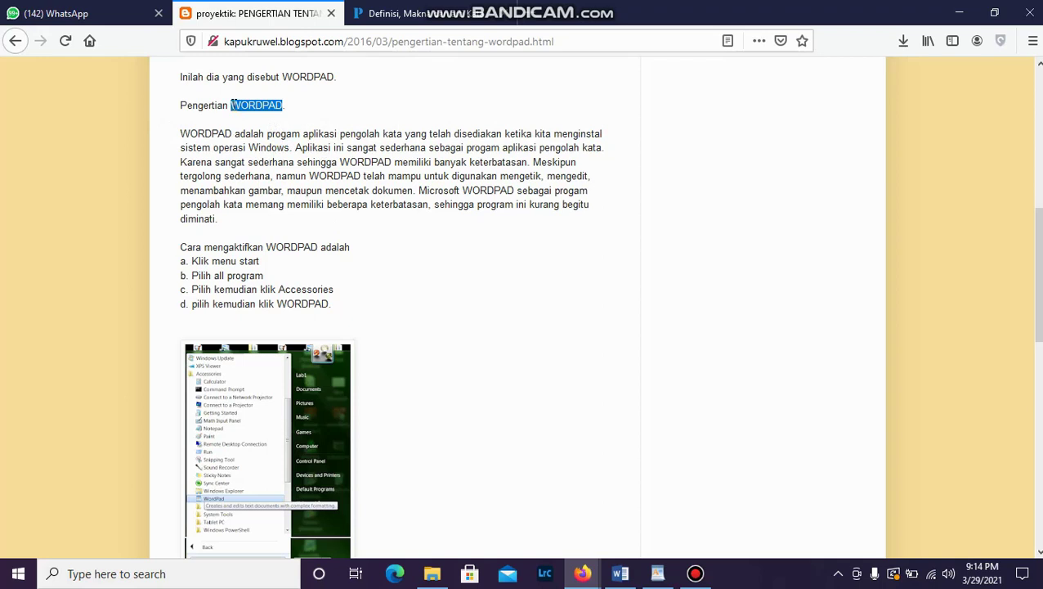
{"action": "left_click", "coordinate": [271, 146]}
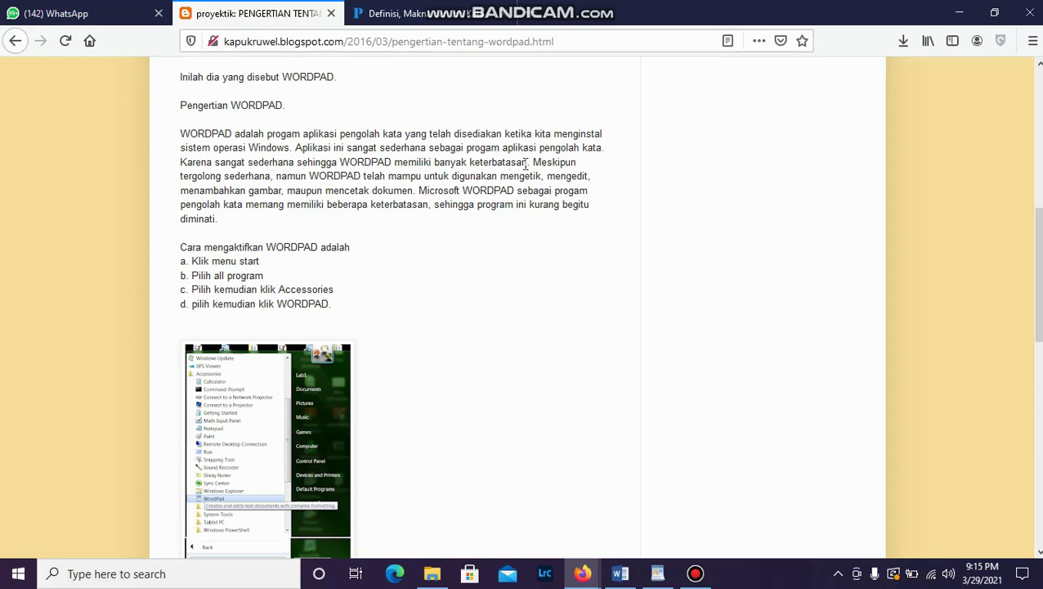
{"action": "left_click_drag", "start_coordinate": [527, 162], "coordinate": [297, 147]}
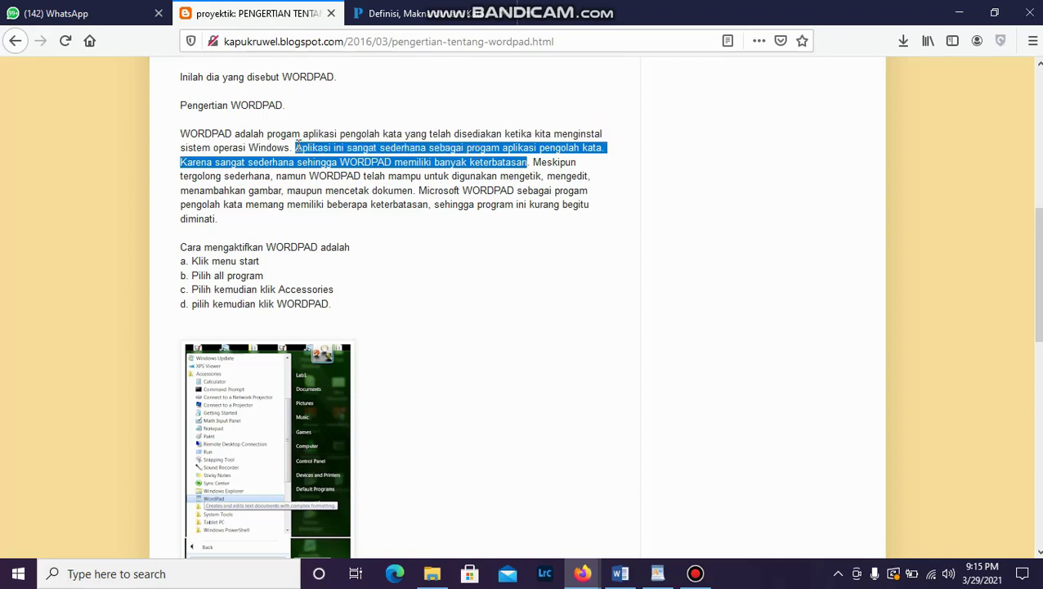
Step: Check the WordPad document, return to the Firefox article, and read the rest of the definition paragraph and the activation instructions
{"action": "left_click", "coordinate": [659, 575]}
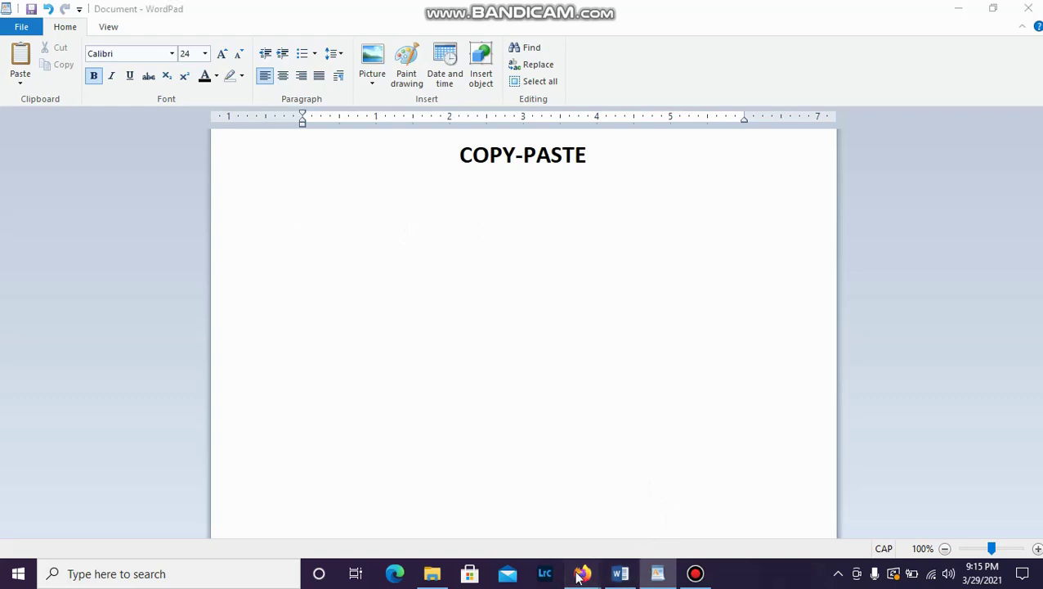
{"action": "mouse_move", "coordinate": [582, 572]}
{"action": "left_click", "coordinate": [524, 513]}
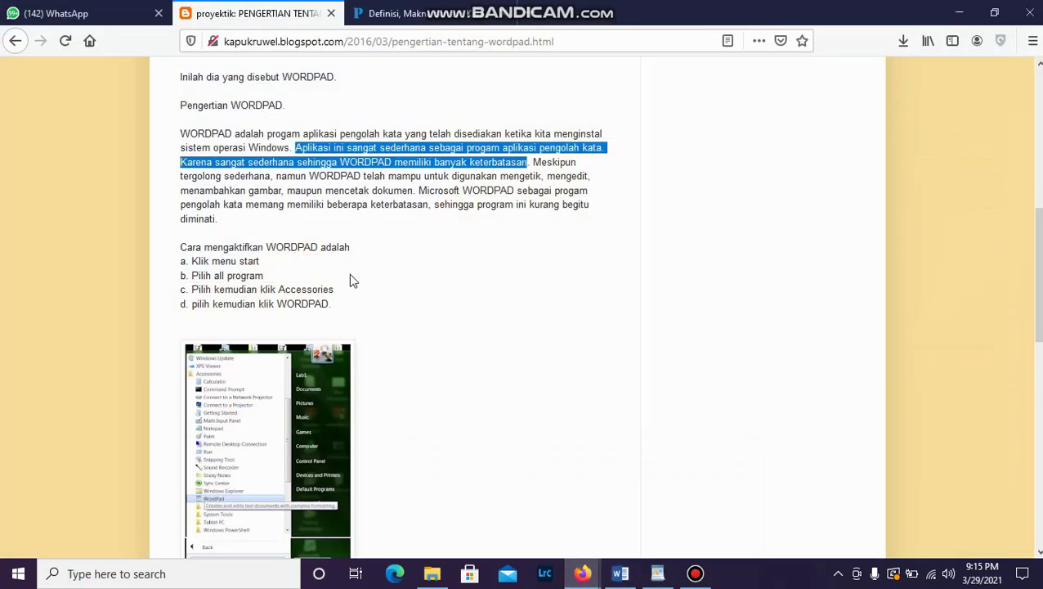
{"action": "left_click_drag", "start_coordinate": [277, 176], "coordinate": [417, 191]}
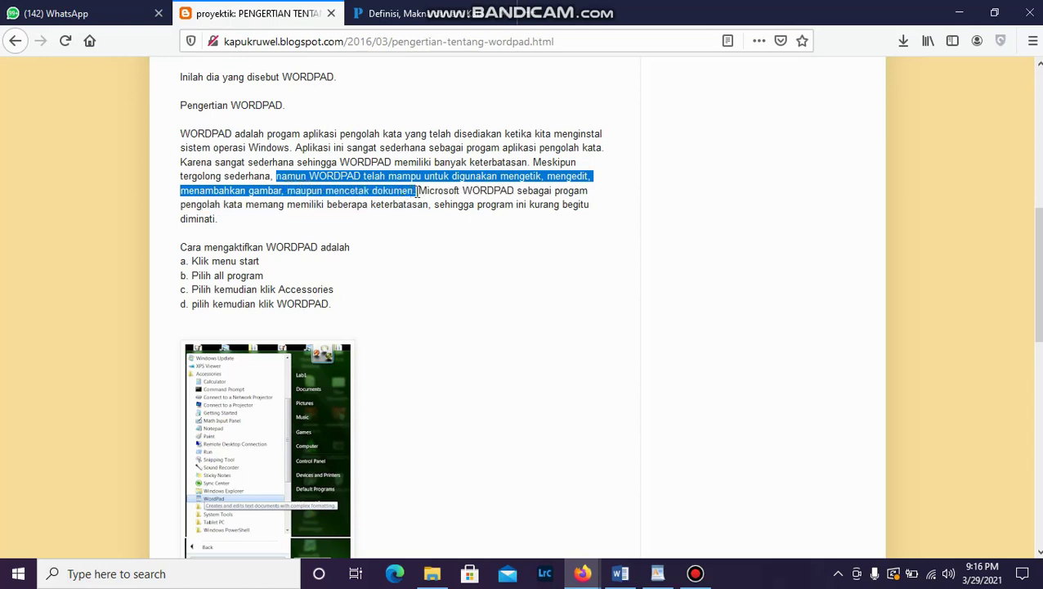
{"action": "left_click_drag", "start_coordinate": [418, 191], "coordinate": [452, 190]}
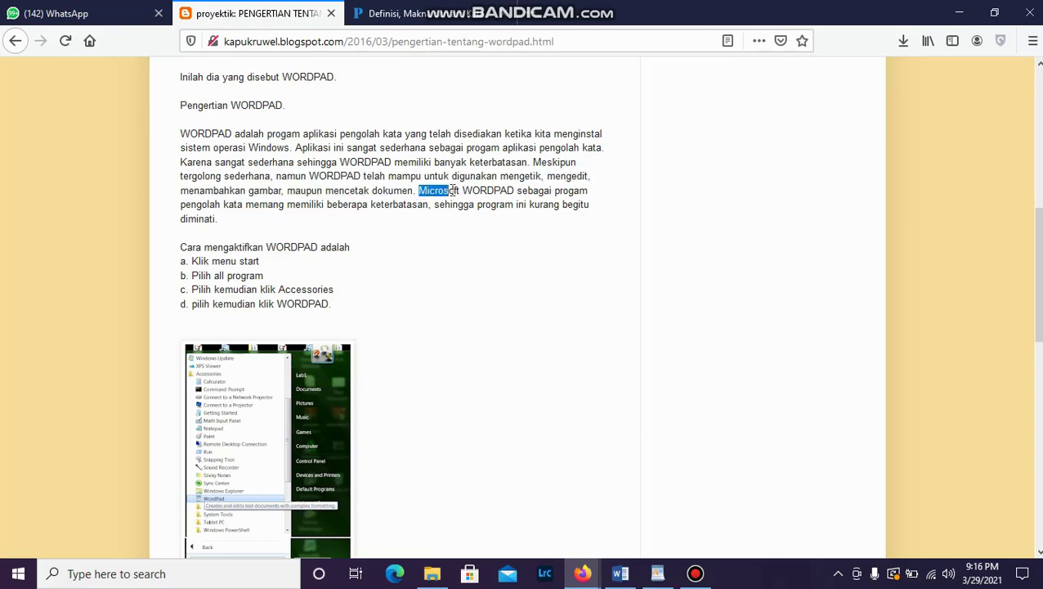
{"action": "left_click_drag", "start_coordinate": [452, 191], "coordinate": [467, 206]}
{"action": "left_click_drag", "start_coordinate": [413, 231], "coordinate": [379, 239]}
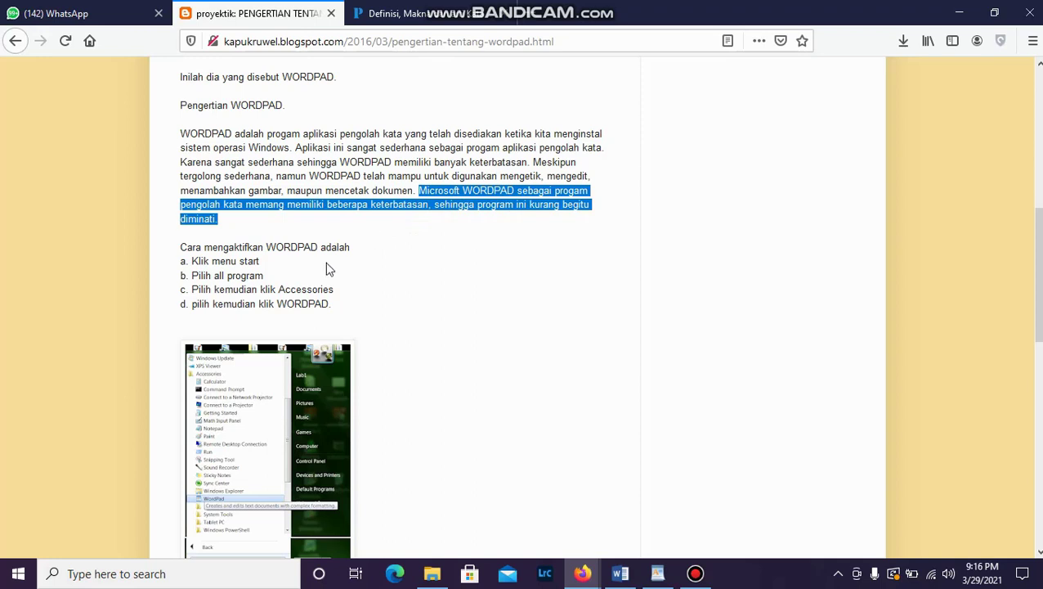
{"action": "left_click", "coordinate": [312, 282]}
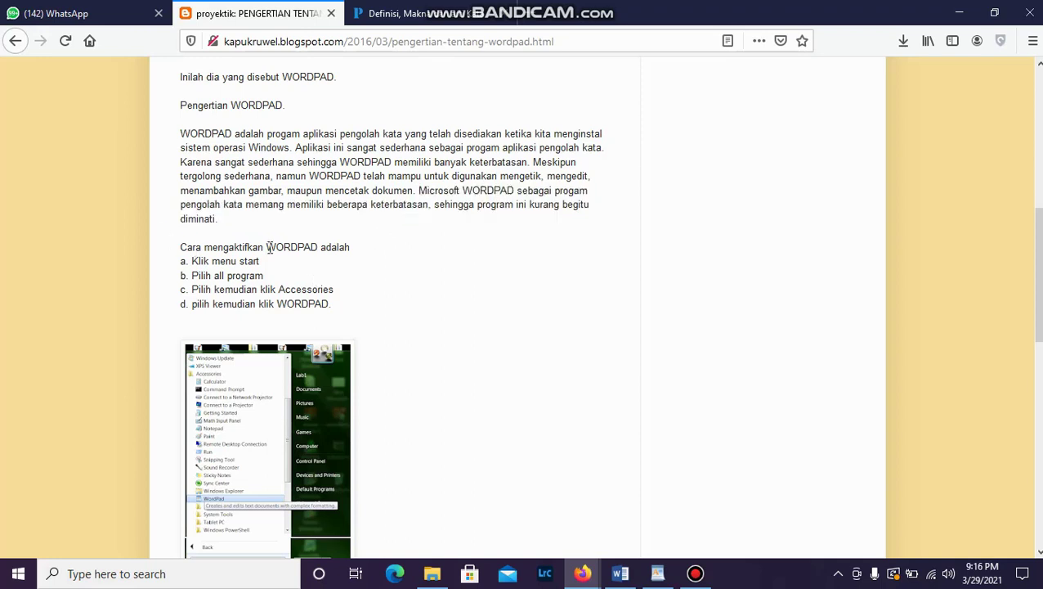
{"action": "scroll", "coordinate": [1036, 323], "scroll_direction": "down", "scroll_amount": 2}
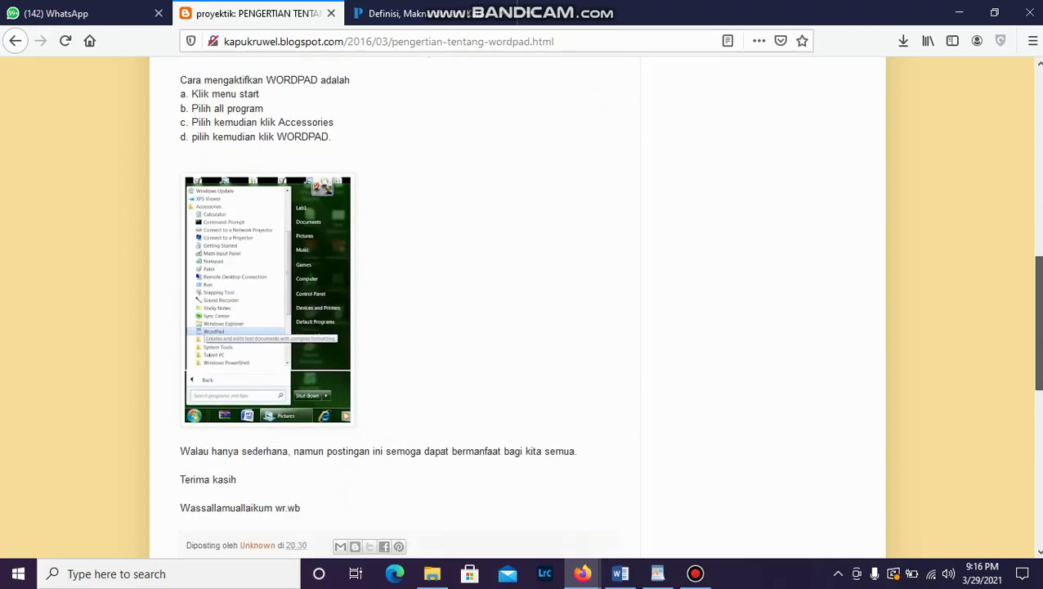
Step: Look back over the article's Pengertian WORDPAD section, checking the WordPad document before returning to the article in Firefox
{"action": "left_click_drag", "start_coordinate": [1038, 323], "coordinate": [1037, 323]}
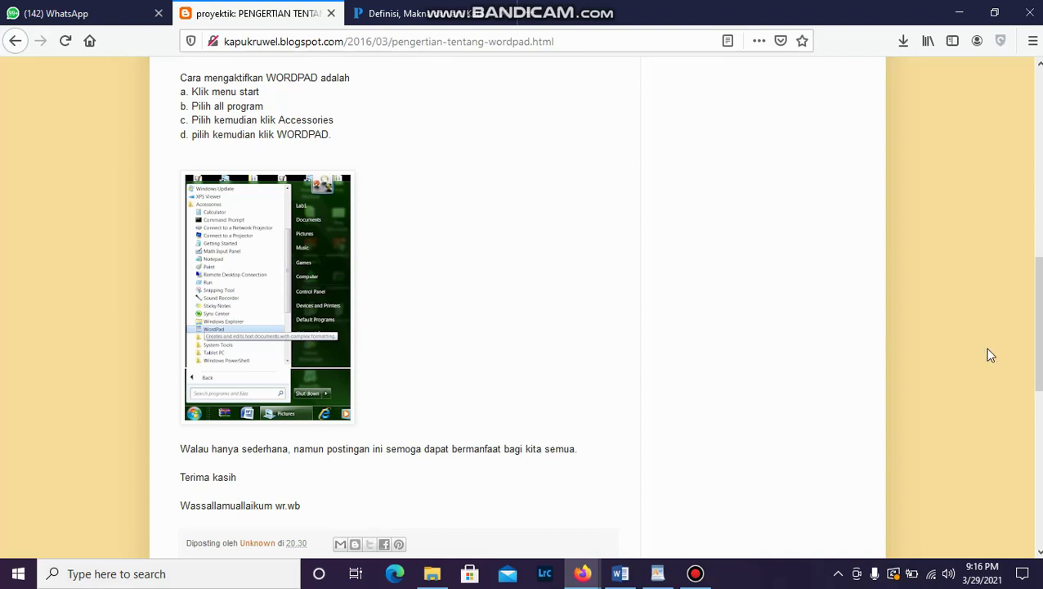
{"action": "left_click_drag", "start_coordinate": [1038, 323], "coordinate": [1036, 244]}
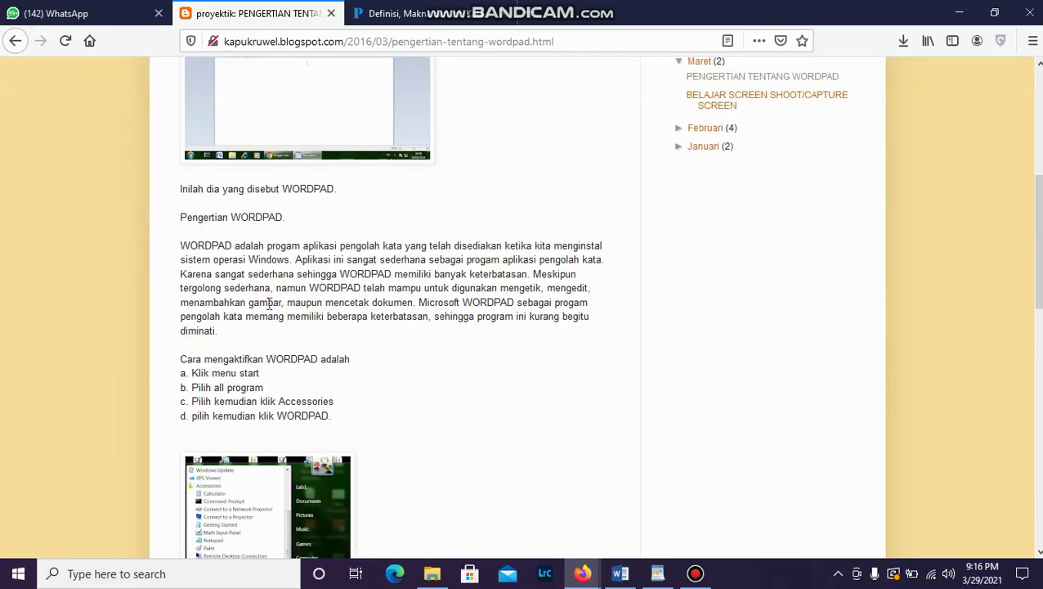
{"action": "left_click", "coordinate": [658, 573]}
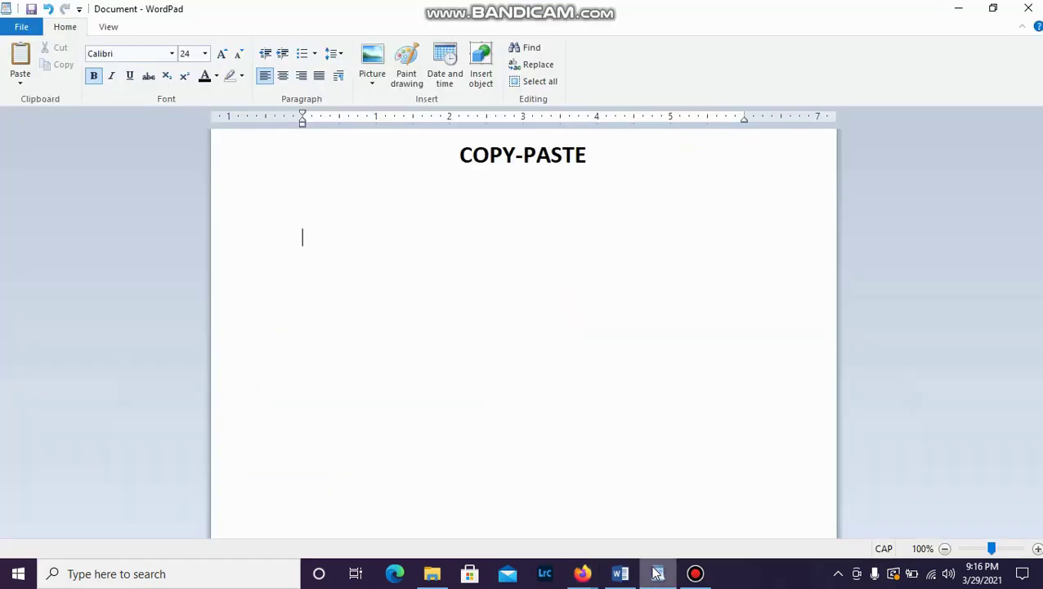
{"action": "mouse_move", "coordinate": [582, 573]}
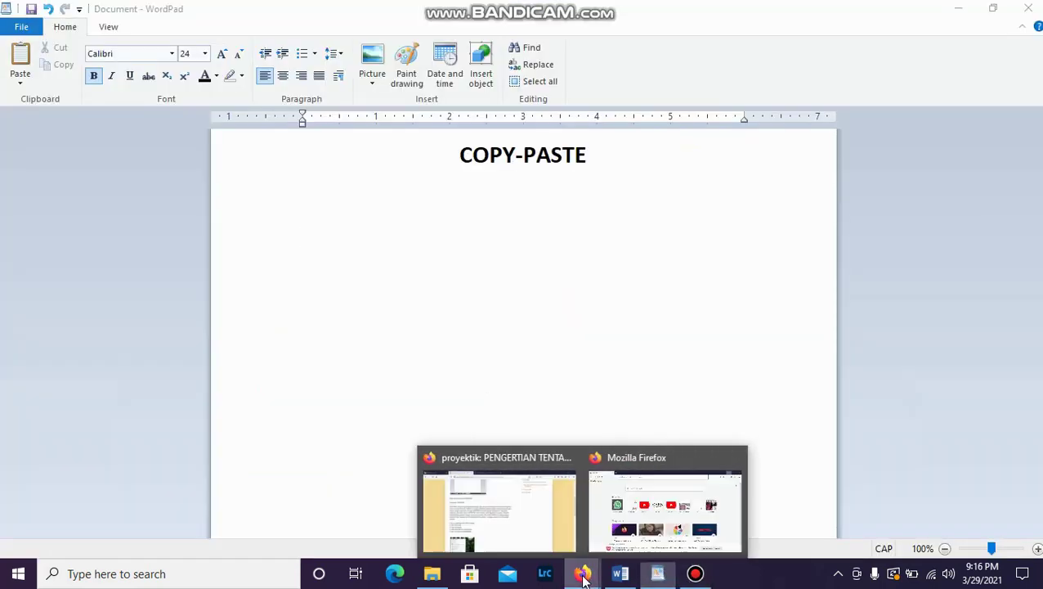
{"action": "left_click", "coordinate": [544, 522]}
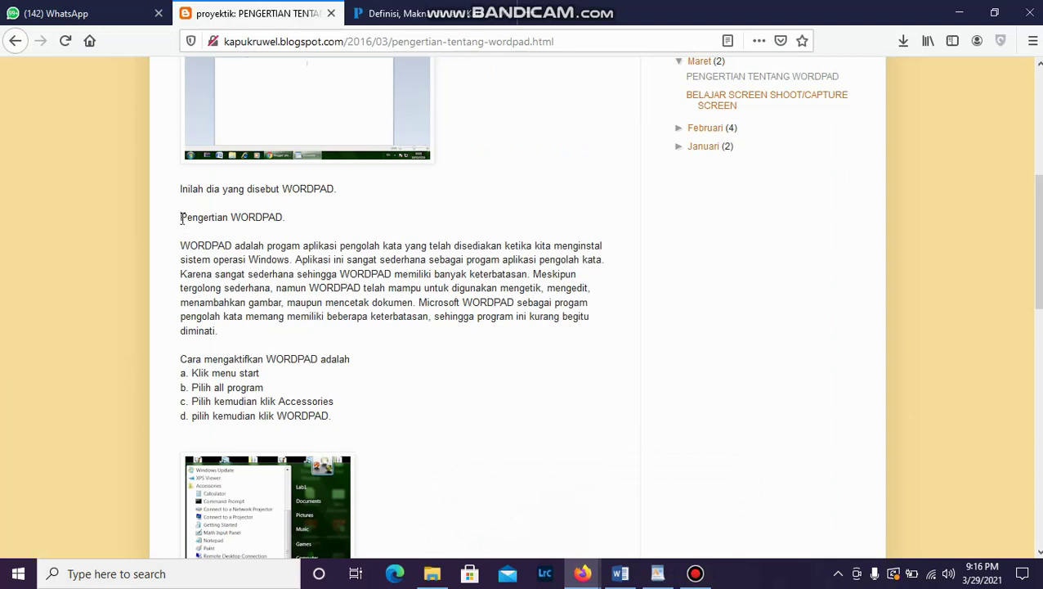
Step: Copy the Pengertian WORDPAD heading together with its full definition paragraph from the blog article
{"action": "left_click_drag", "start_coordinate": [180, 218], "coordinate": [339, 332]}
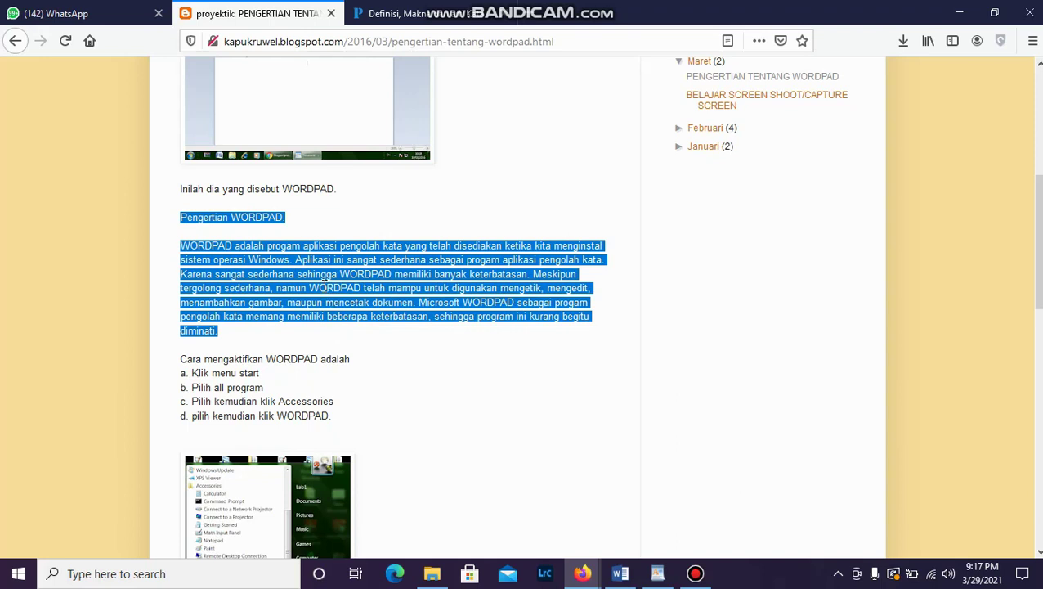
{"action": "right_click", "coordinate": [300, 275]}
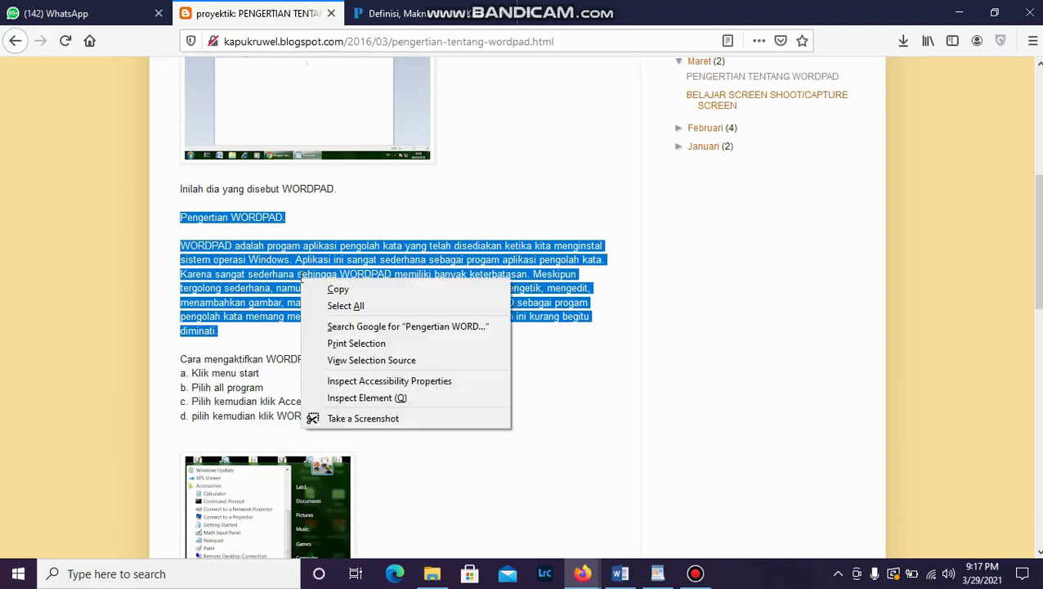
{"action": "left_click", "coordinate": [337, 289]}
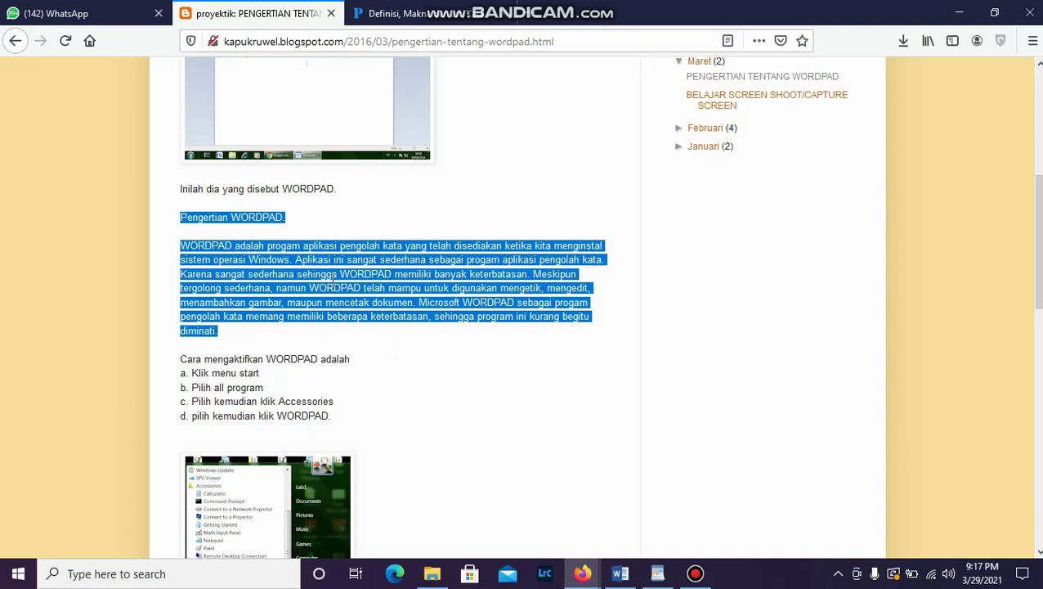
{"action": "left_click", "coordinate": [269, 303]}
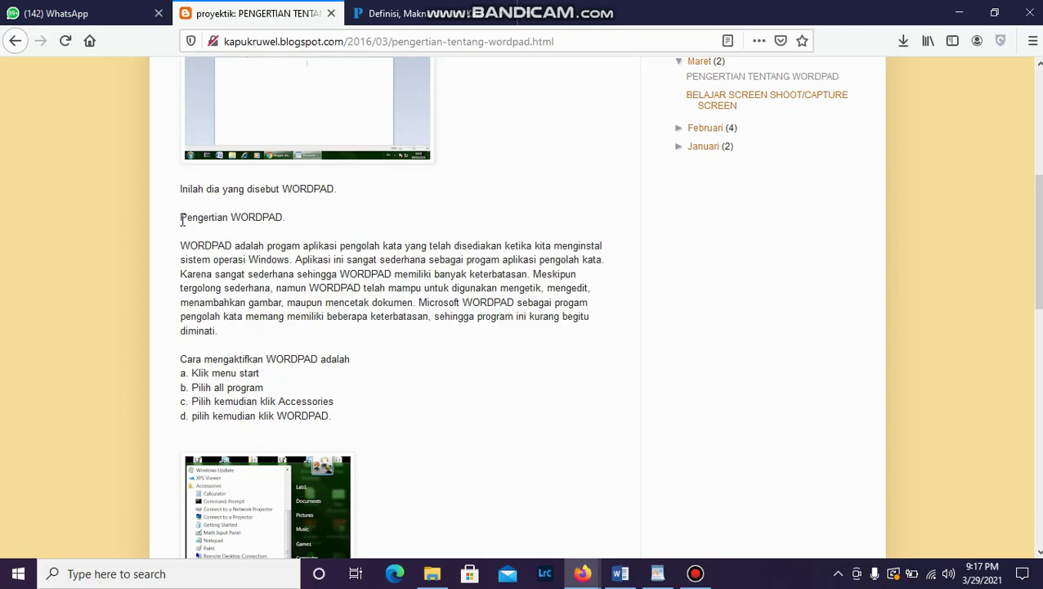
{"action": "left_click_drag", "start_coordinate": [181, 218], "coordinate": [298, 345]}
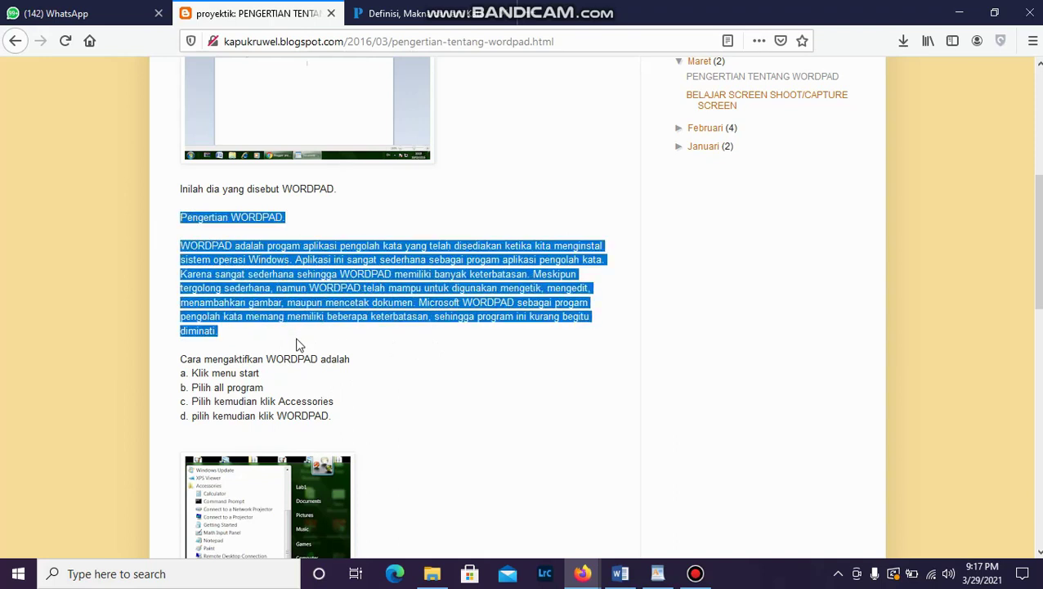
{"action": "left_click", "coordinate": [214, 238]}
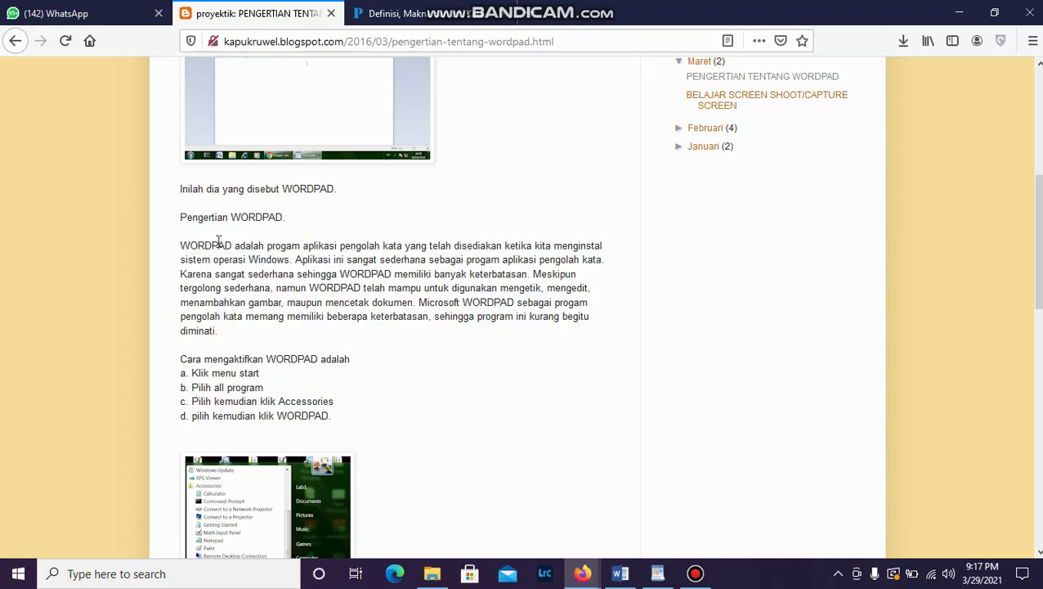
{"action": "left_click_drag", "start_coordinate": [181, 217], "coordinate": [354, 336]}
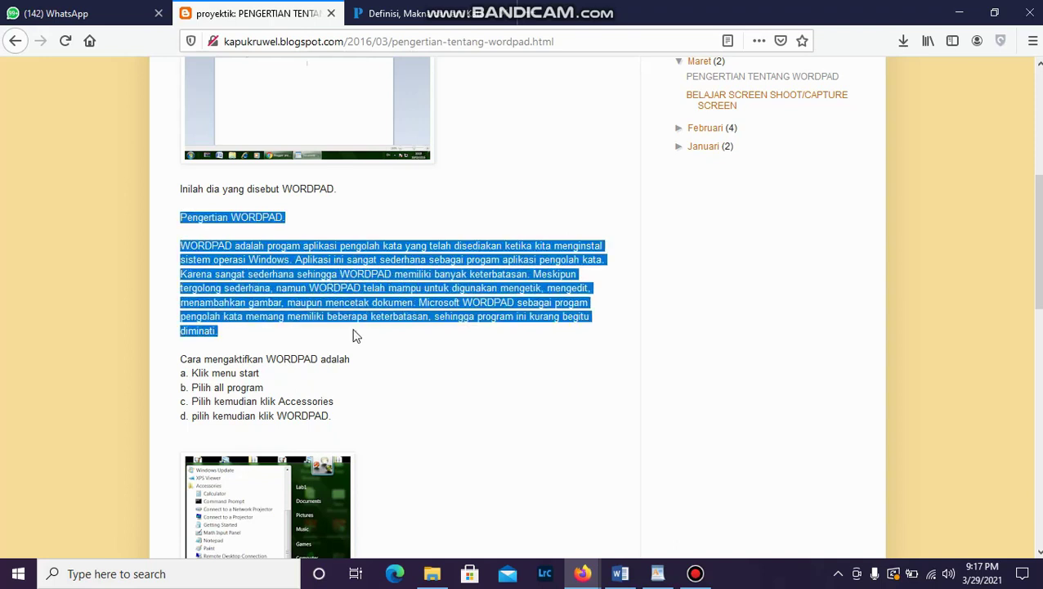
{"action": "right_click", "coordinate": [342, 296]}
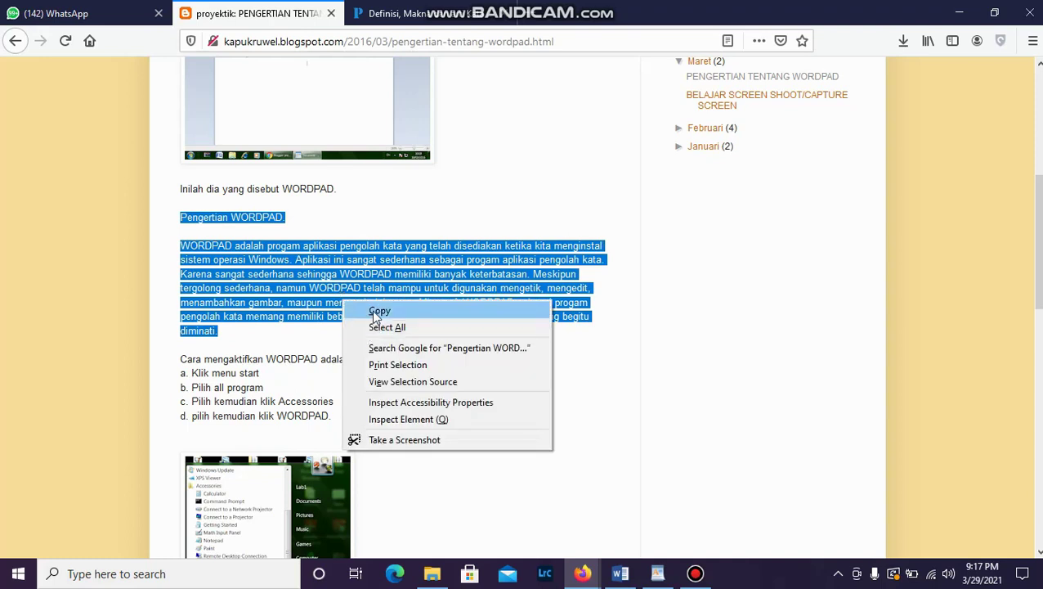
{"action": "left_click", "coordinate": [378, 311]}
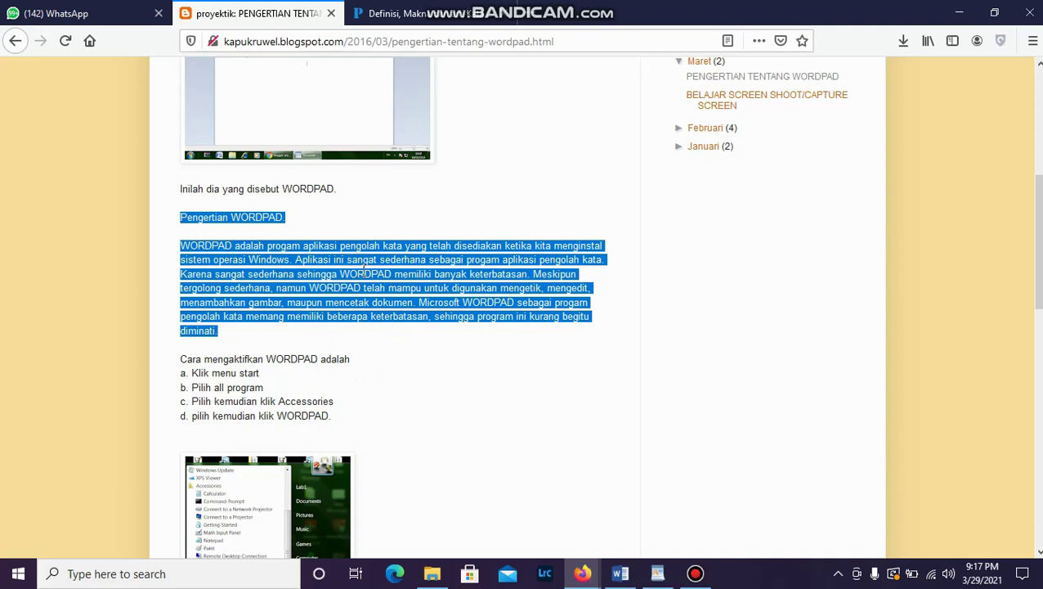
Step: Switch to WordPad and paste the copied article text below the COPY-PASTE title
{"action": "left_click", "coordinate": [654, 573]}
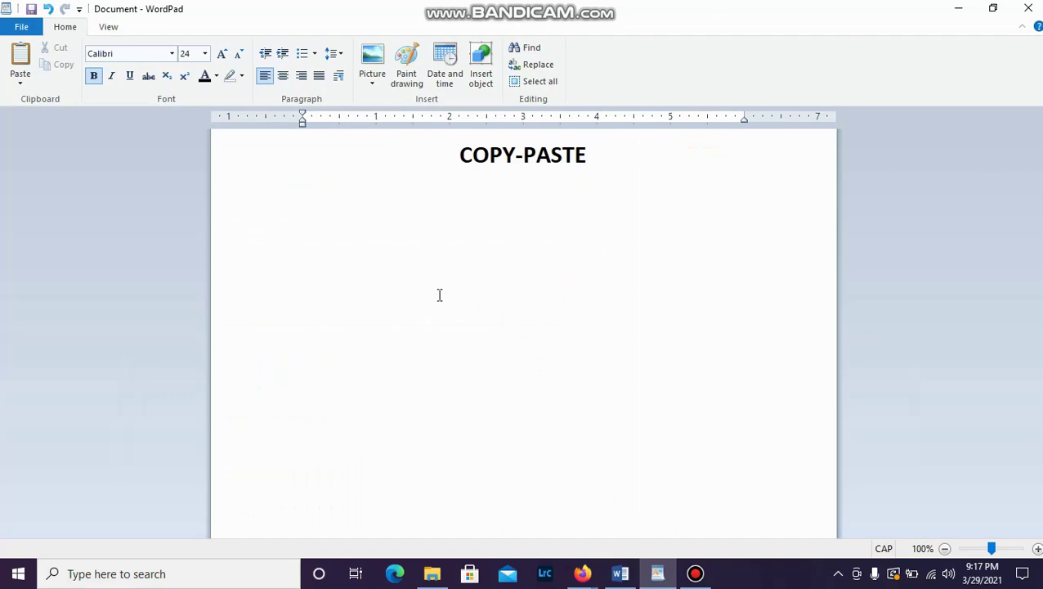
{"action": "right_click", "coordinate": [392, 272]}
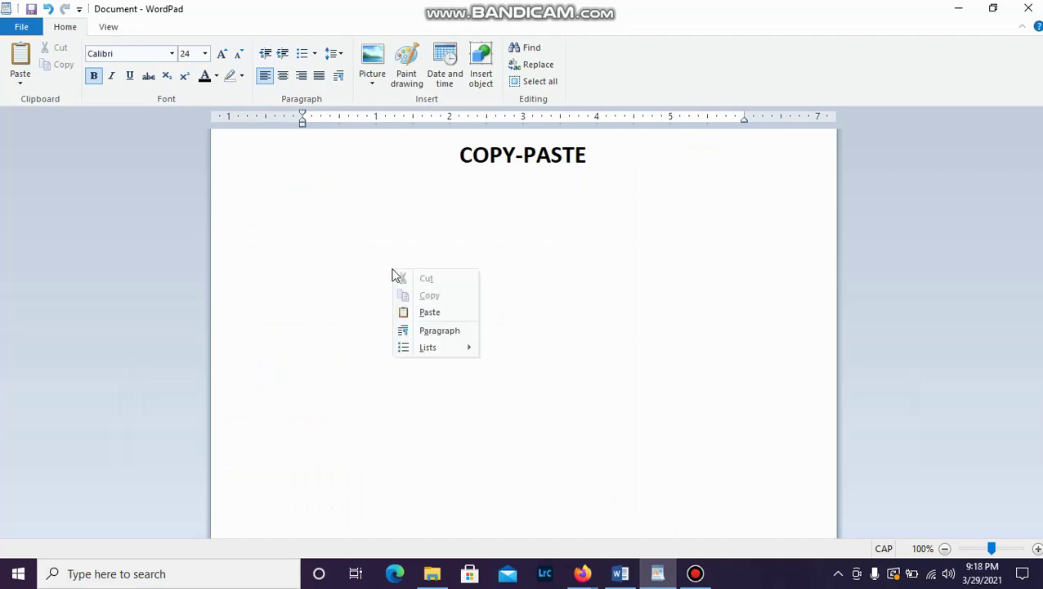
{"action": "left_click", "coordinate": [314, 232]}
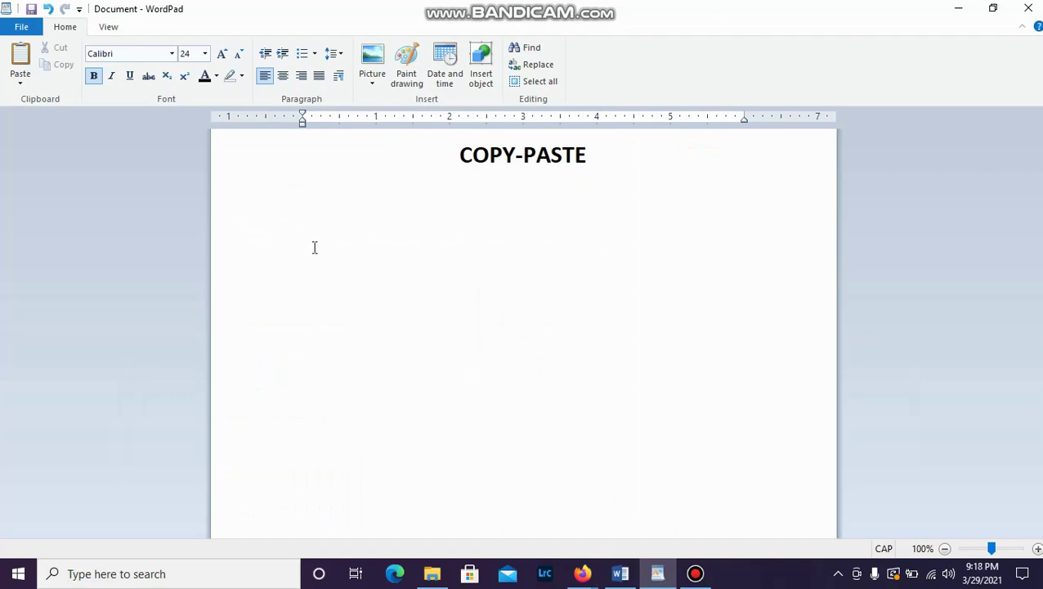
{"action": "right_click", "coordinate": [337, 260]}
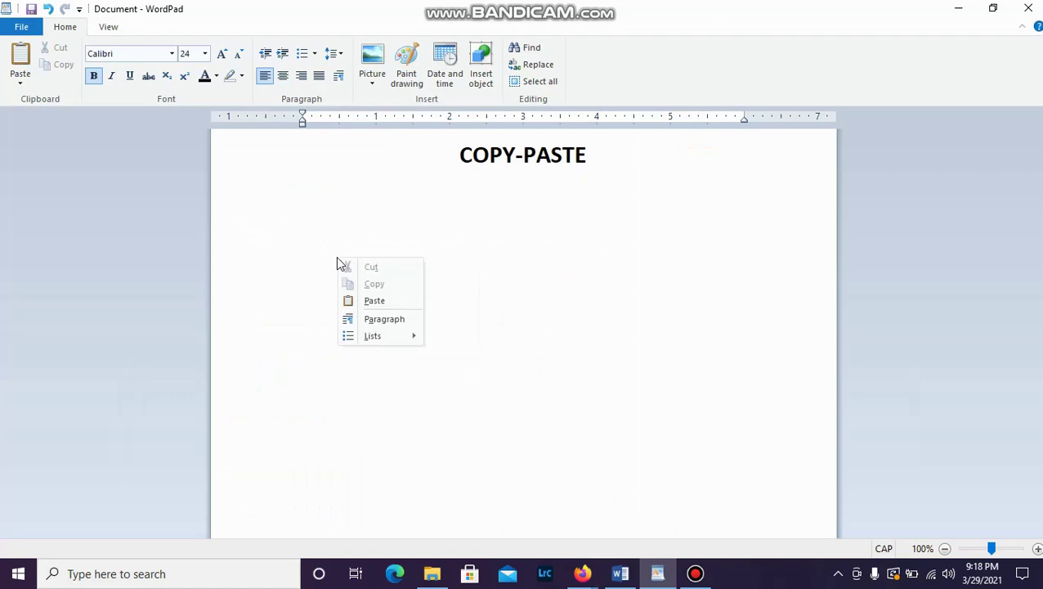
{"action": "left_click", "coordinate": [372, 301]}
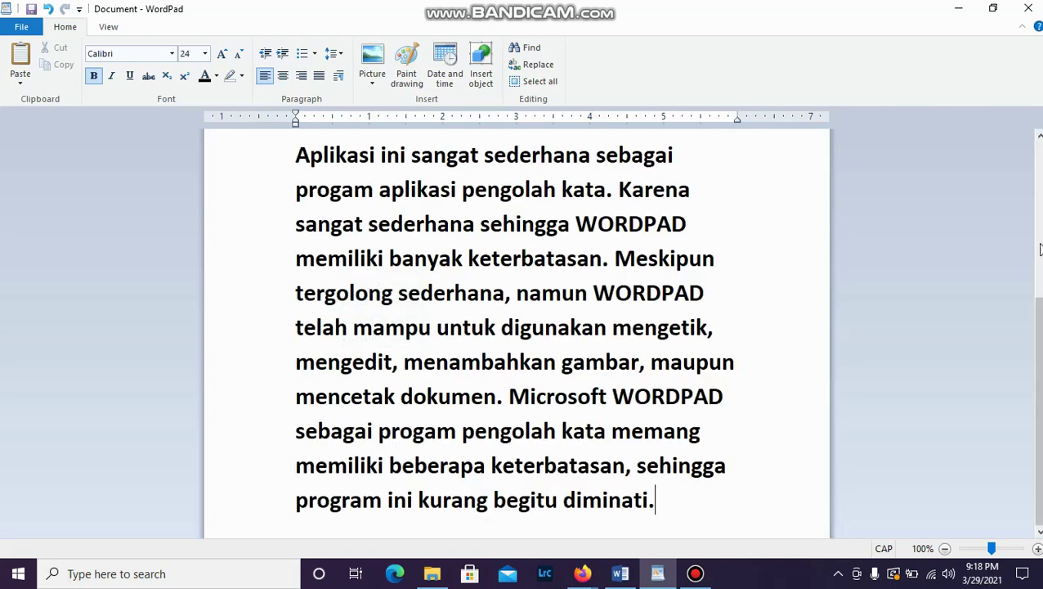
Step: Look through the pasted text from its end back to the title, and undo the paste
{"action": "scroll", "coordinate": [1035, 291], "scroll_direction": "up", "scroll_amount": 3}
{"action": "scroll", "coordinate": [1035, 291], "scroll_direction": "down", "scroll_amount": 3}
{"action": "scroll", "coordinate": [521, 334], "scroll_direction": "up", "scroll_amount": 3}
{"action": "scroll", "coordinate": [520, 333], "scroll_direction": "down", "scroll_amount": 1}
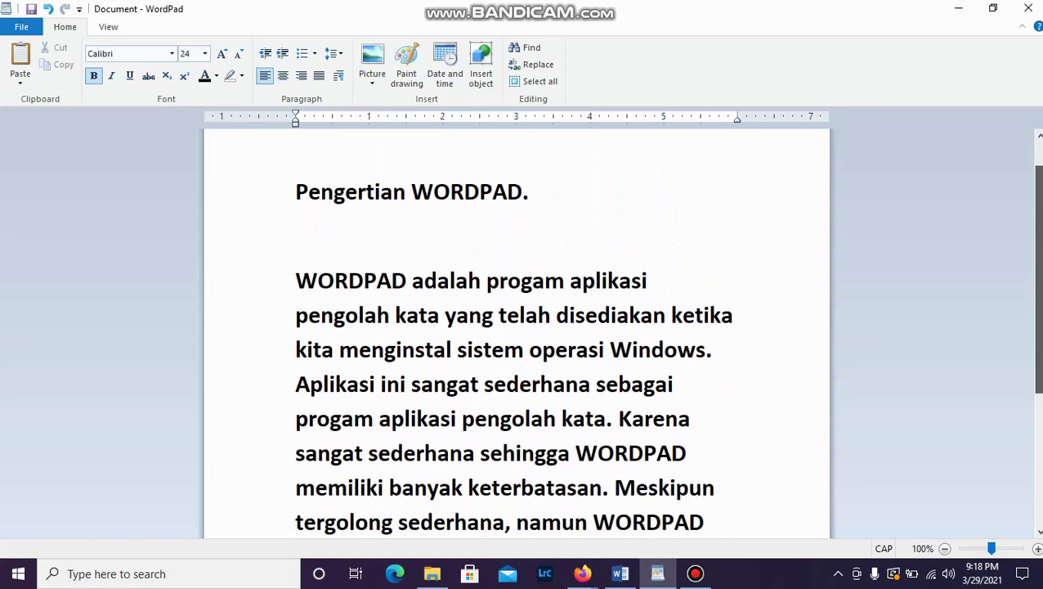
{"action": "scroll", "coordinate": [656, 531], "scroll_direction": "down", "scroll_amount": 3}
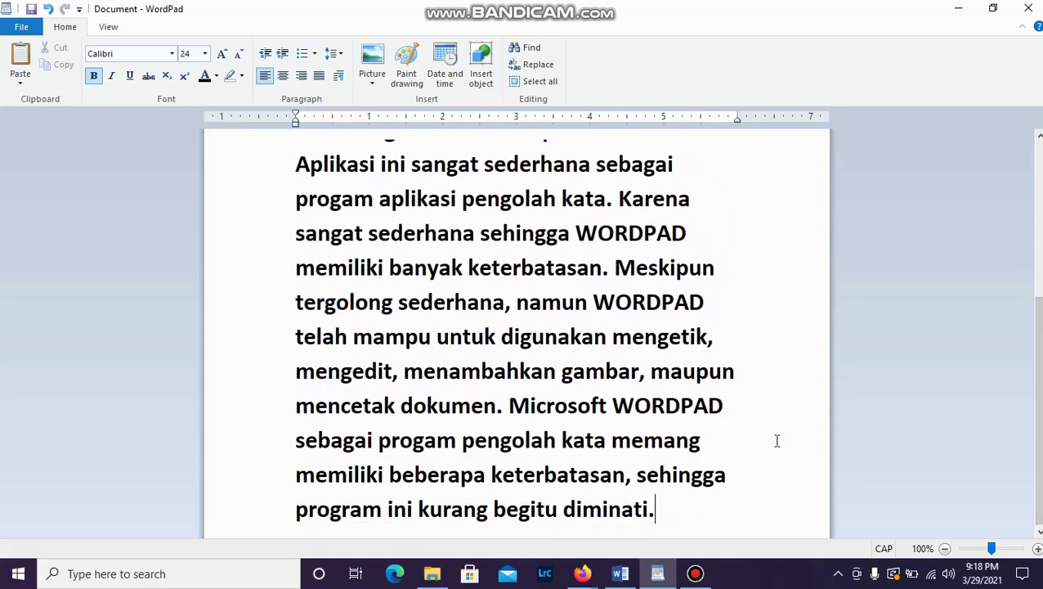
{"action": "left_click_drag", "start_coordinate": [1039, 349], "coordinate": [1040, 189]}
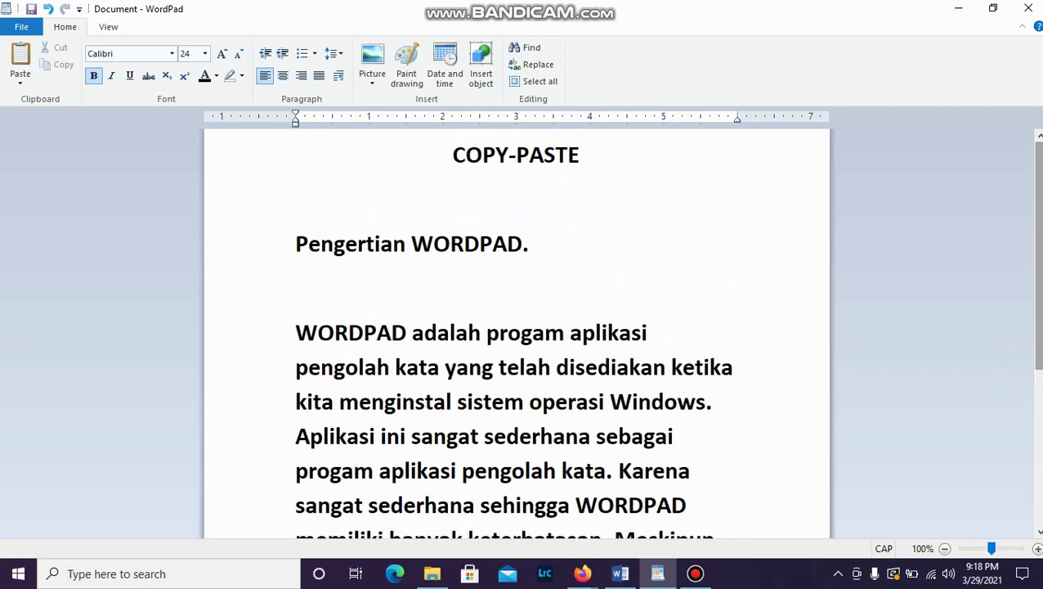
{"action": "key", "text": "ctrl+z"}
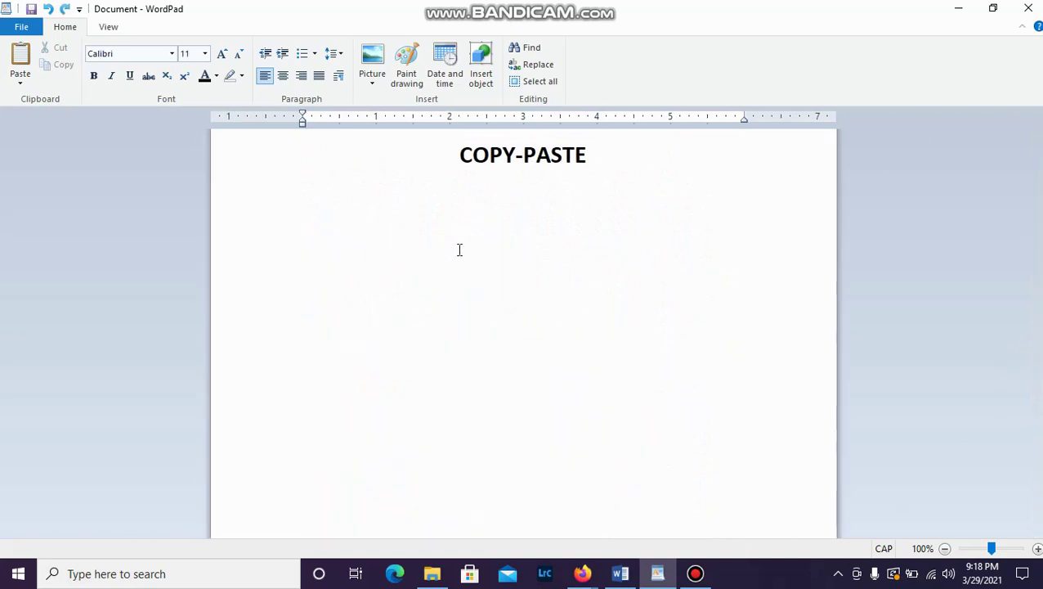
Step: Write "CTRL + C" below the COPY-PASTE title and enlarge it to font size 26
{"action": "type", "text": "CTRL + C"}
{"action": "left_click_drag", "start_coordinate": [352, 234], "coordinate": [312, 230]}
{"action": "left_click", "coordinate": [222, 54]}
{"action": "left_click", "coordinate": [222, 54]}
{"action": "left_click", "coordinate": [221, 54]}
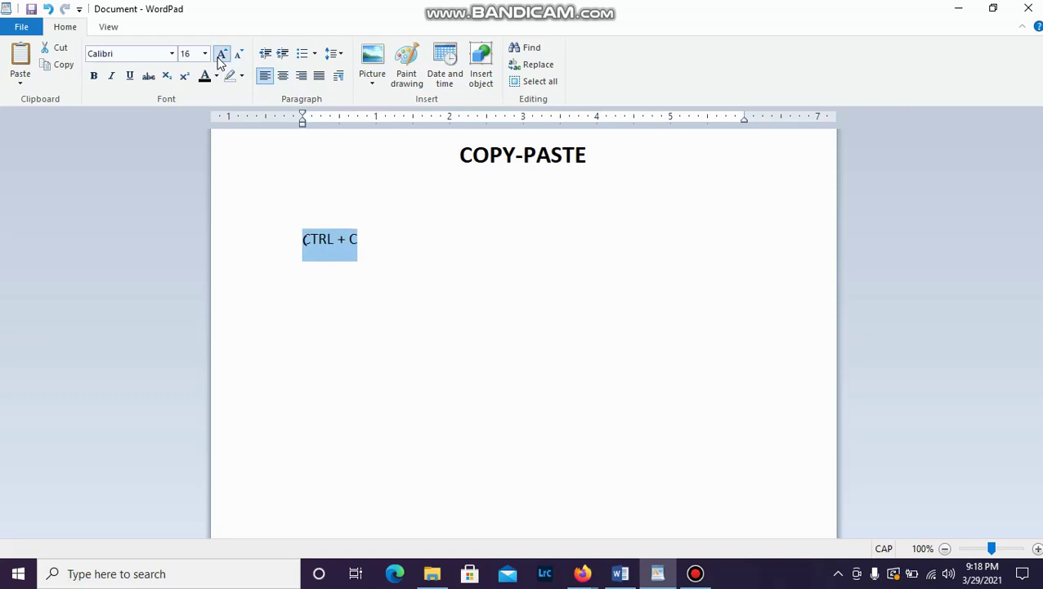
{"action": "left_click", "coordinate": [222, 54]}
{"action": "left_click", "coordinate": [221, 54]}
{"action": "left_click", "coordinate": [221, 54]}
{"action": "left_click", "coordinate": [222, 54]}
{"action": "left_click", "coordinate": [222, 54]}
{"action": "left_click", "coordinate": [358, 249]}
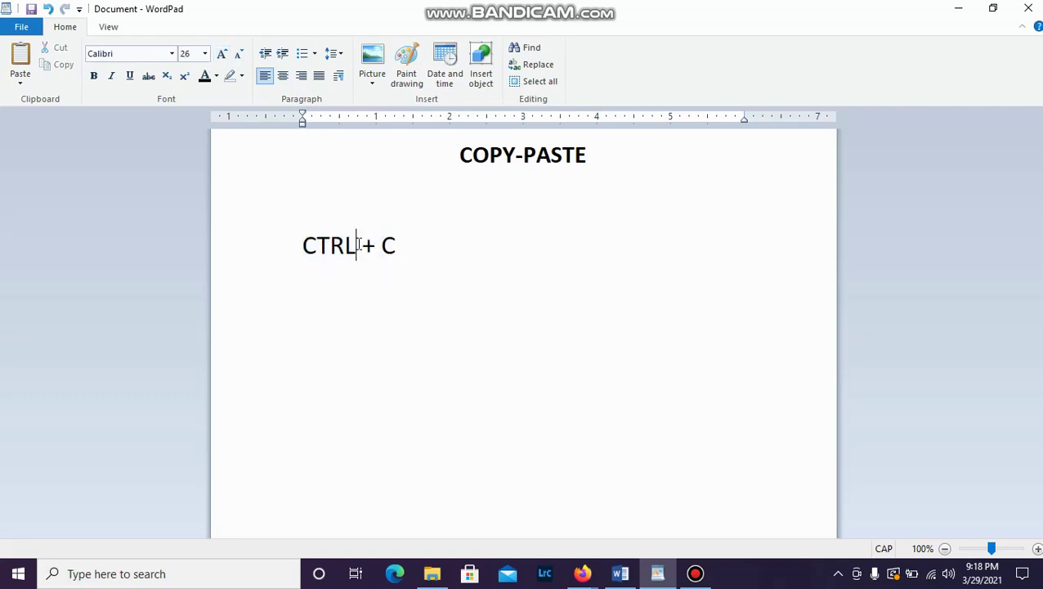
Step: Append "(UNTUK COPY)" to the CTRL + C line and add "CTRL + V (UNTUK PASTE)" beneath it, followed by two line breaks
{"action": "left_click", "coordinate": [416, 254]}
{"action": "type", "text": "(UNTUK COPY)"}
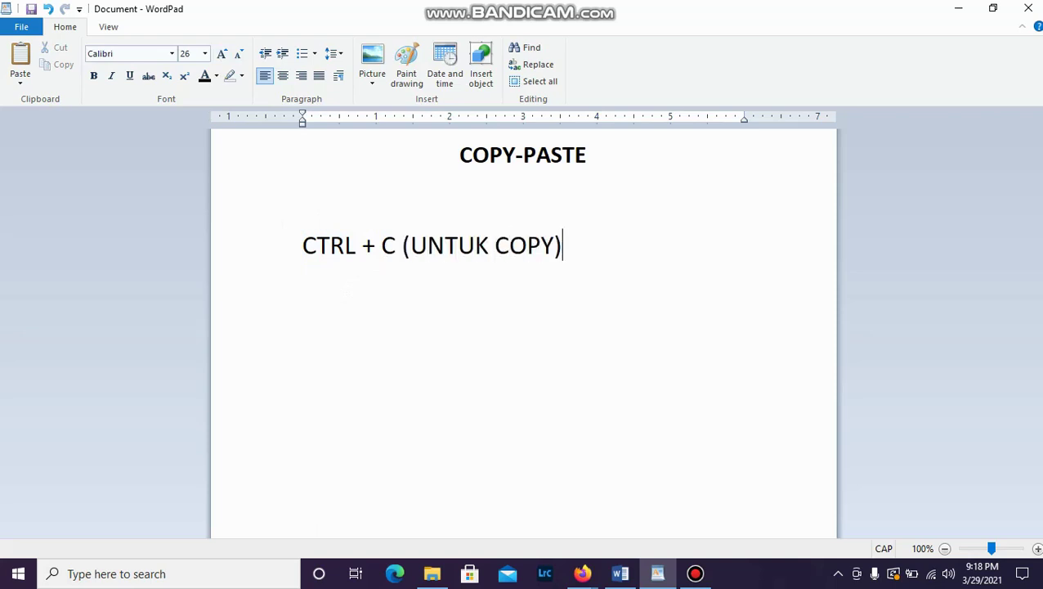
{"action": "key", "text": "Return"}
{"action": "type", "text": "CTRL"}
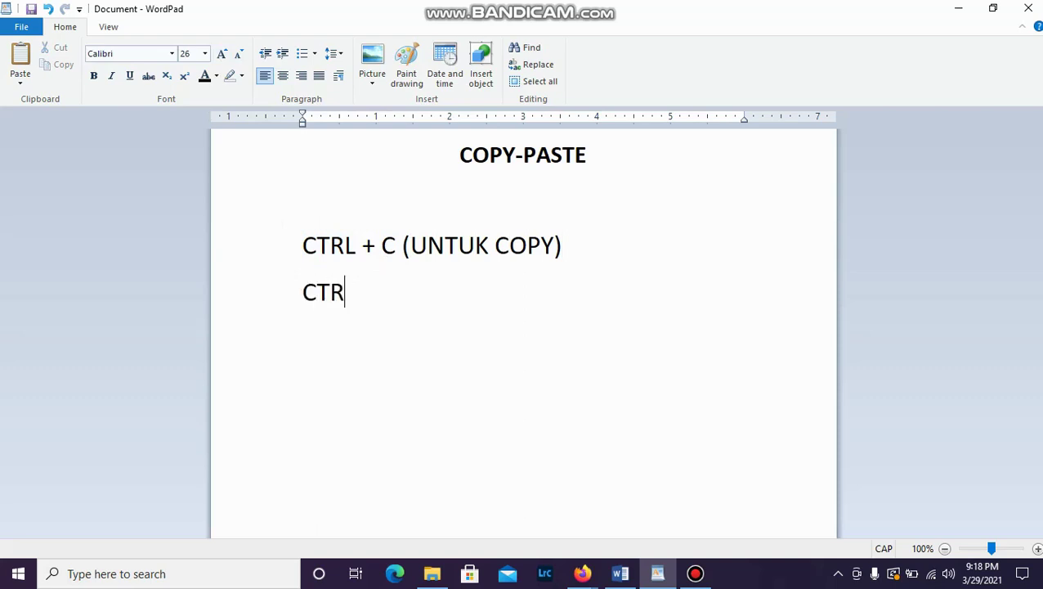
{"action": "type", "text": "+ V (UNTUK PAS"}
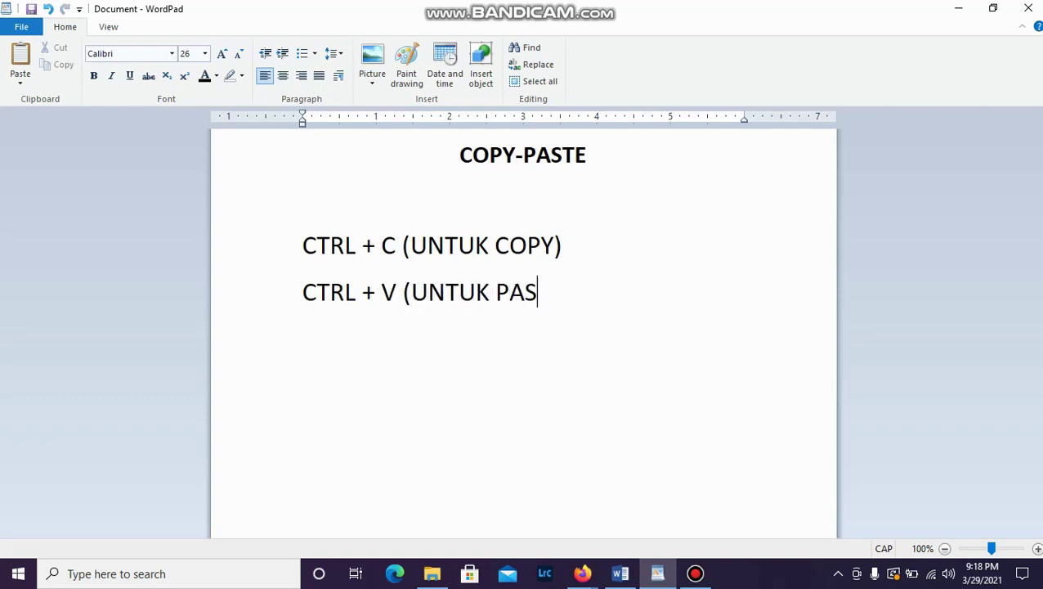
{"action": "type", "text": "TE)"}
{"action": "key", "text": "Return"}
{"action": "key", "text": "Return"}
Step: Switch to the Firefox article and select the Pengertian WORDPAD heading together with its whole definition paragraph
{"action": "mouse_move", "coordinate": [582, 573]}
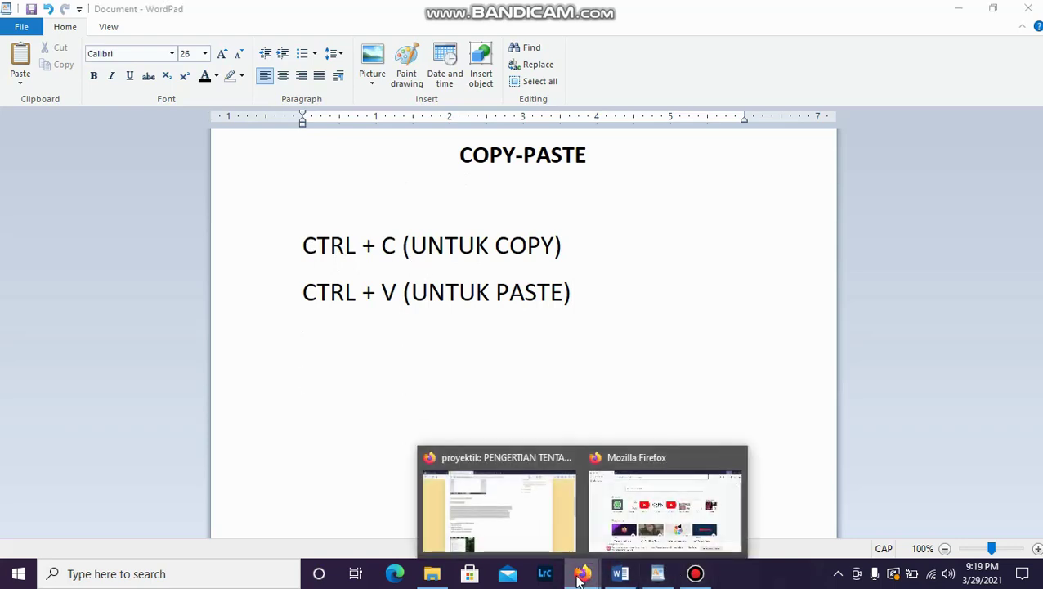
{"action": "left_click", "coordinate": [499, 479]}
{"action": "double_click", "coordinate": [210, 263]}
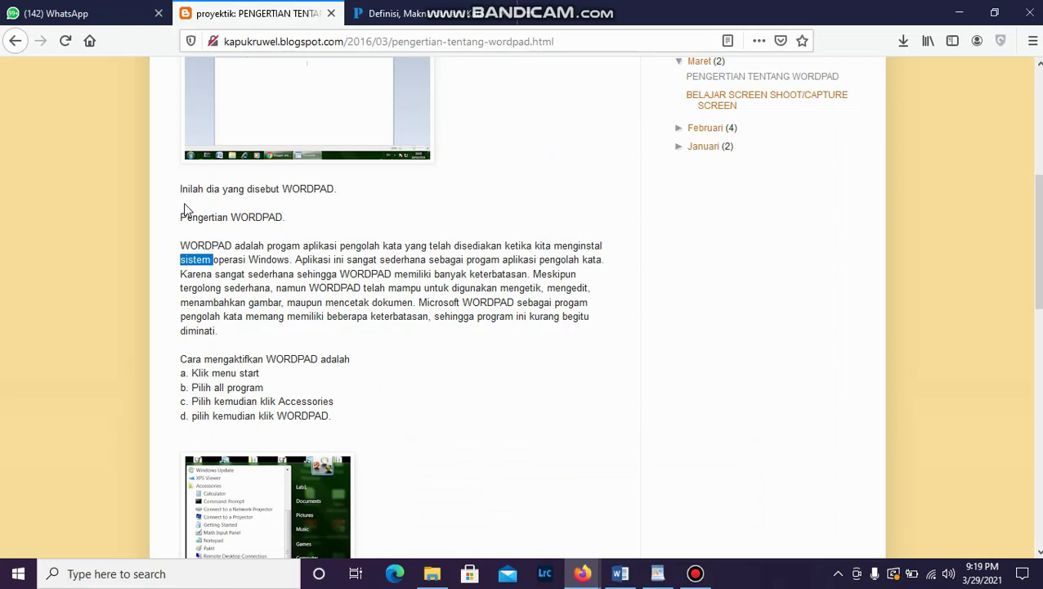
{"action": "left_click", "coordinate": [181, 215]}
{"action": "left_click_drag", "start_coordinate": [181, 215], "coordinate": [292, 335]}
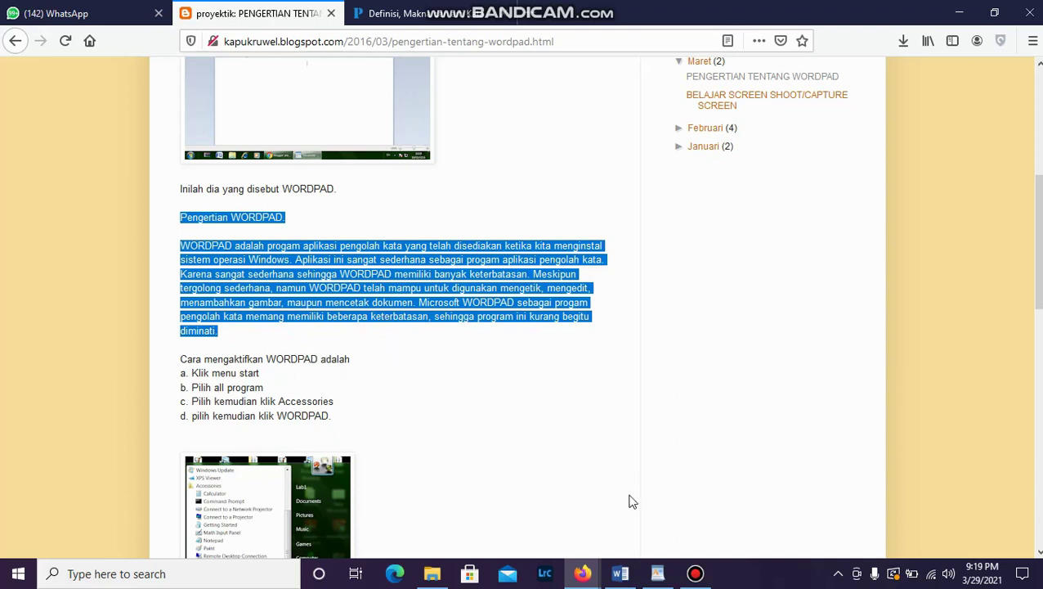
Step: Switch to WordPad, highlight the CTRL + V line as a reference, and paste the copied WORDPAD definition into the document
{"action": "left_click", "coordinate": [658, 573]}
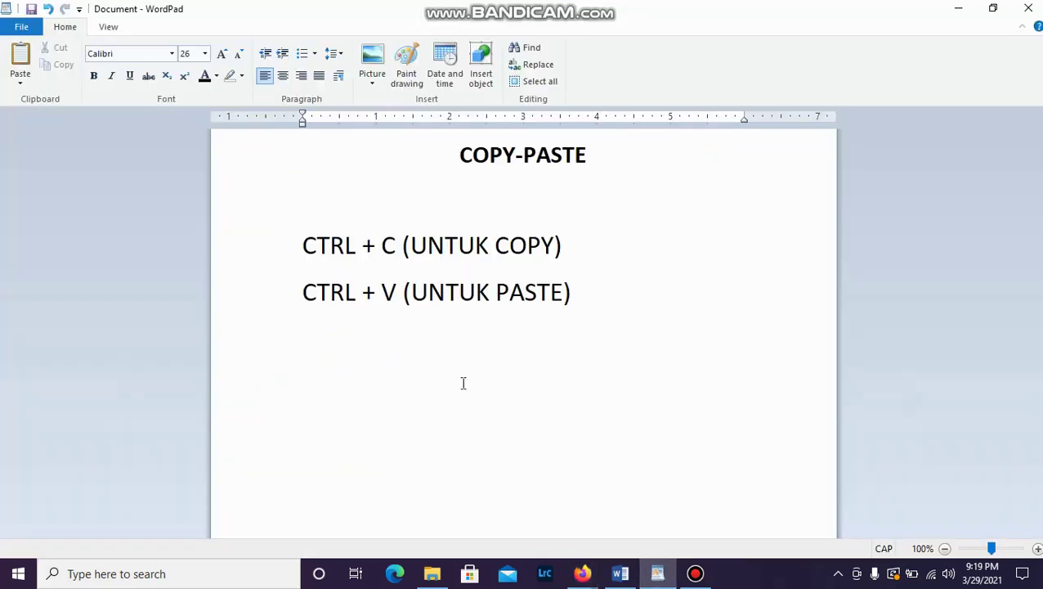
{"action": "left_click", "coordinate": [296, 294]}
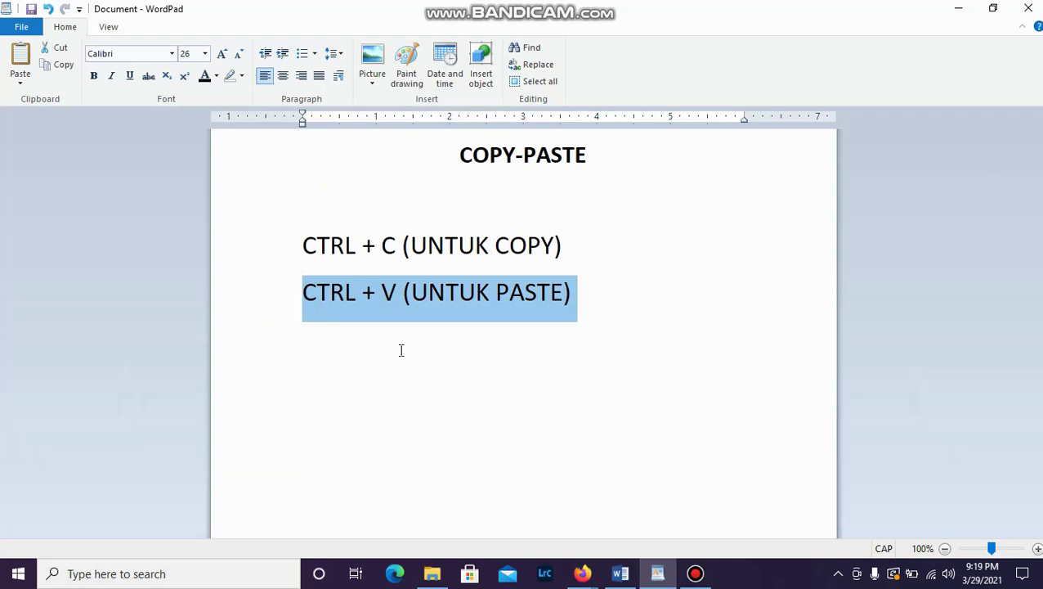
{"action": "key", "text": "ctrl+v"}
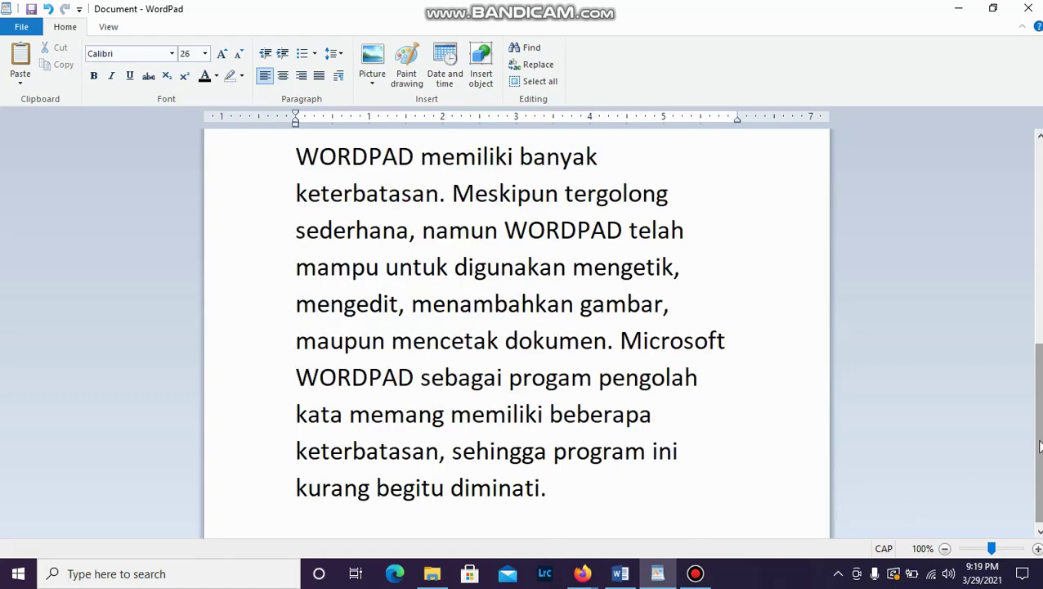
{"action": "mouse_move", "coordinate": [1040, 445]}
{"action": "left_mouse_down"}
{"action": "mouse_move", "coordinate": [1040, 243]}
{"action": "mouse_move", "coordinate": [1040, 475]}
{"action": "mouse_move", "coordinate": [1040, 246]}
{"action": "mouse_move", "coordinate": [1040, 458]}
{"action": "left_mouse_up"}
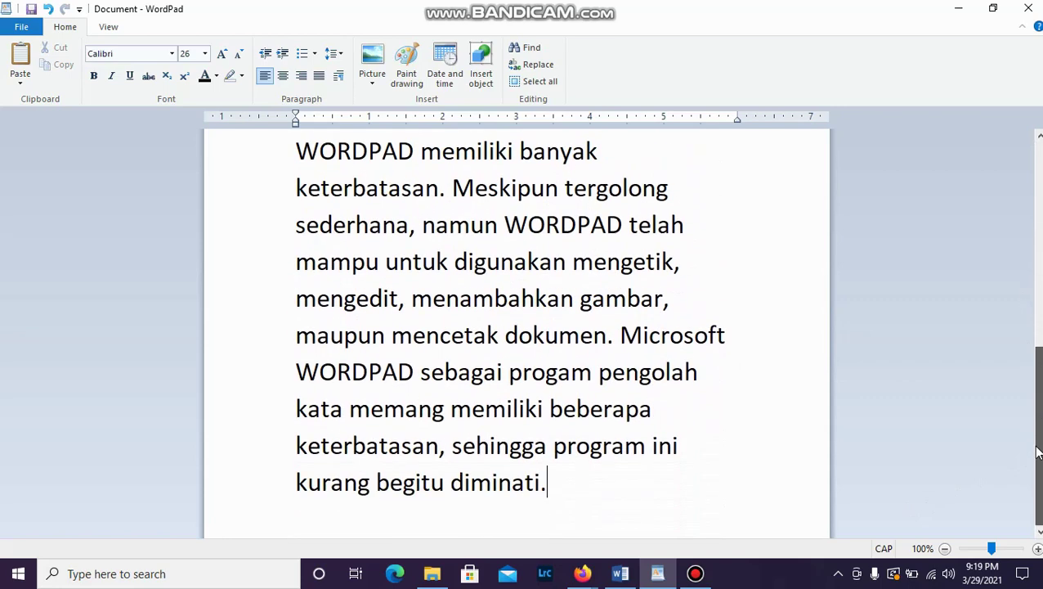
Step: Add two line breaks after the definition, switch to the Firefox article, and copy the "Cara mengaktifkan WORDPAD adalah" line with its list items a to d
{"action": "key", "text": "Return"}
{"action": "key", "text": "Return"}
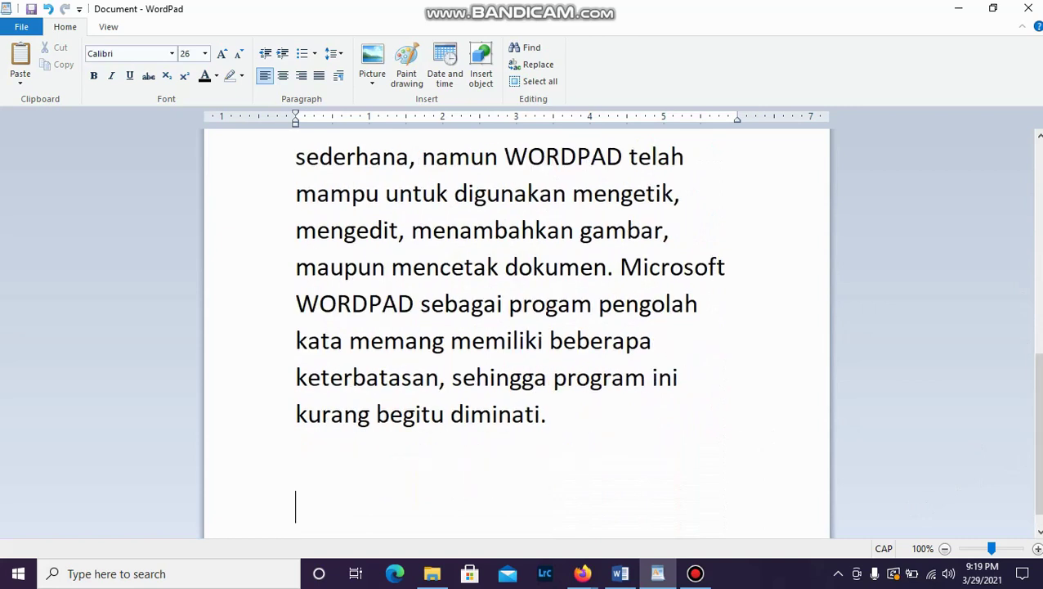
{"action": "mouse_move", "coordinate": [582, 573]}
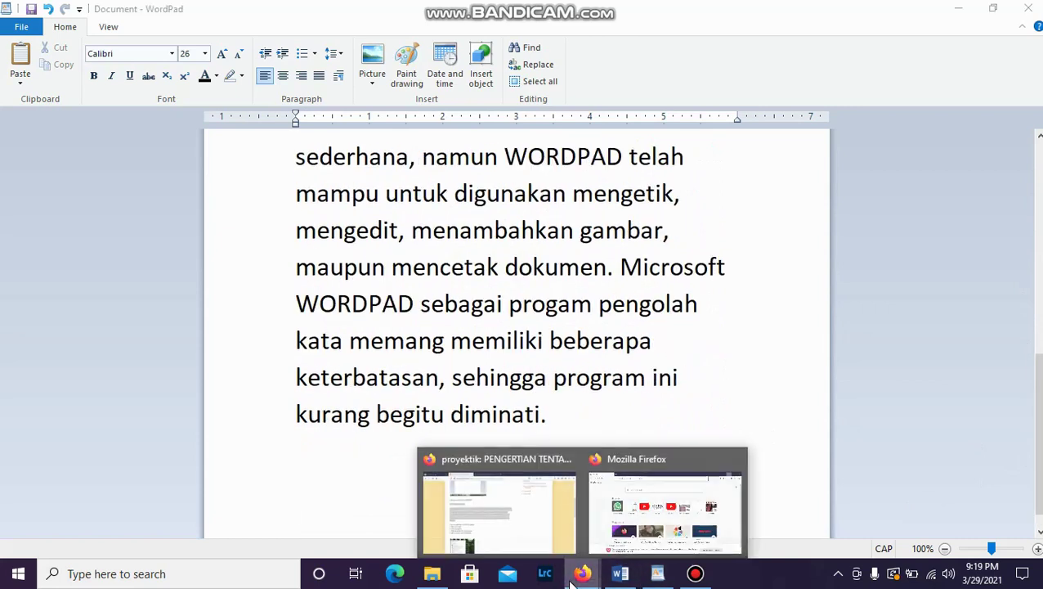
{"action": "left_click", "coordinate": [537, 512]}
{"action": "left_click_drag", "start_coordinate": [182, 358], "coordinate": [330, 417]}
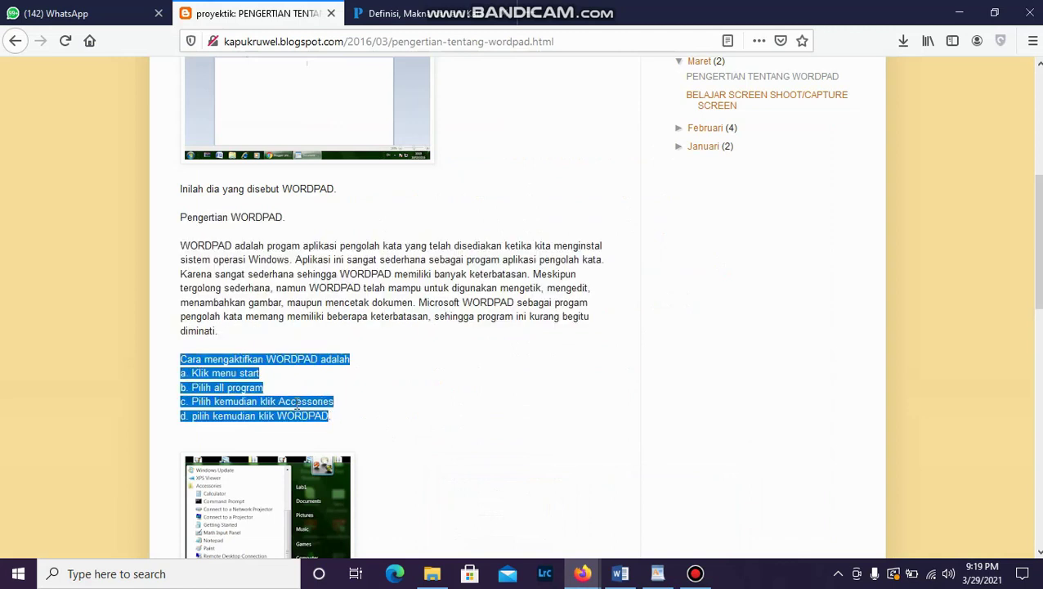
{"action": "right_click", "coordinate": [304, 404]}
{"action": "left_click", "coordinate": [318, 419]}
Step: Switch to WordPad and paste the copied WORDPAD activation instructions below the definition paragraph
{"action": "left_click", "coordinate": [659, 573]}
{"action": "key", "text": "ctrl+v"}
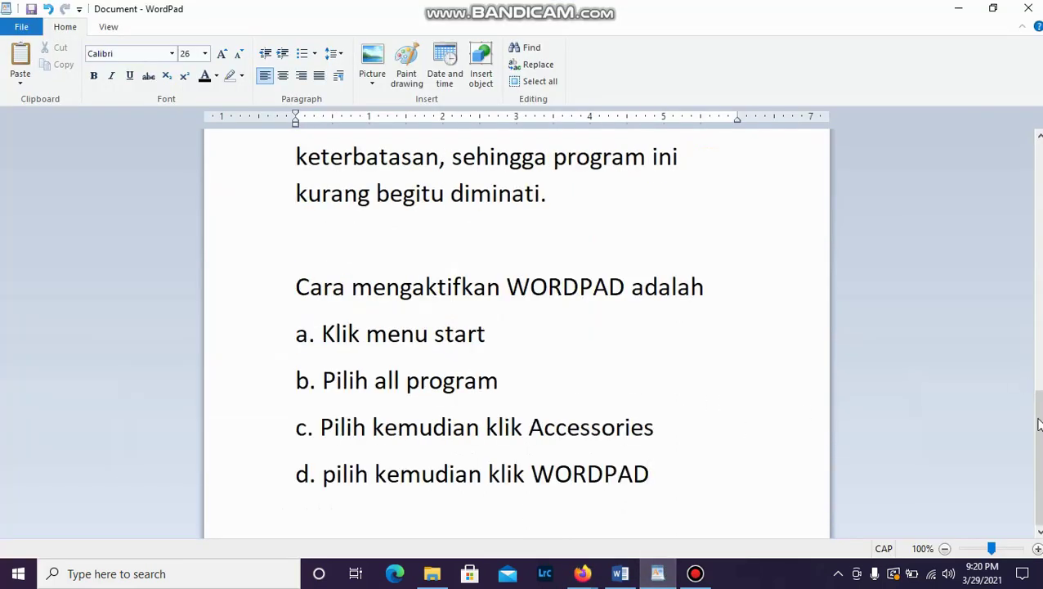
{"action": "scroll", "coordinate": [1040, 423], "scroll_direction": "up", "scroll_amount": 1}
Step: Select all pasted text from the activation list up to the Pengertian WORDPAD heading and reduce its font size to 14
{"action": "left_click_drag", "start_coordinate": [1040, 423], "coordinate": [1036, 487]}
{"action": "left_click_drag", "start_coordinate": [697, 473], "coordinate": [284, 304]}
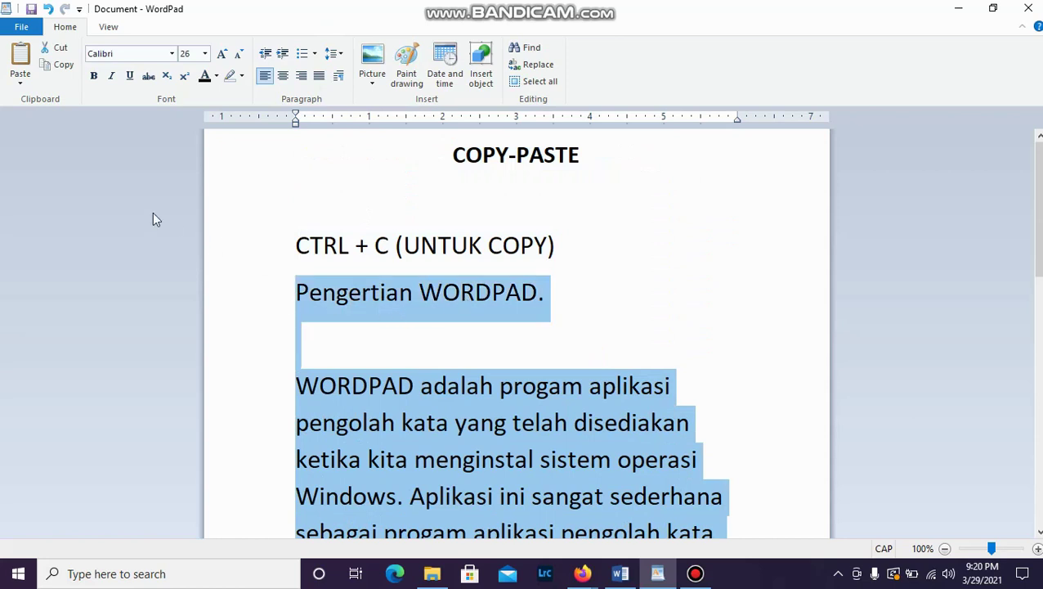
{"action": "left_click", "coordinate": [239, 54]}
{"action": "left_click", "coordinate": [239, 54]}
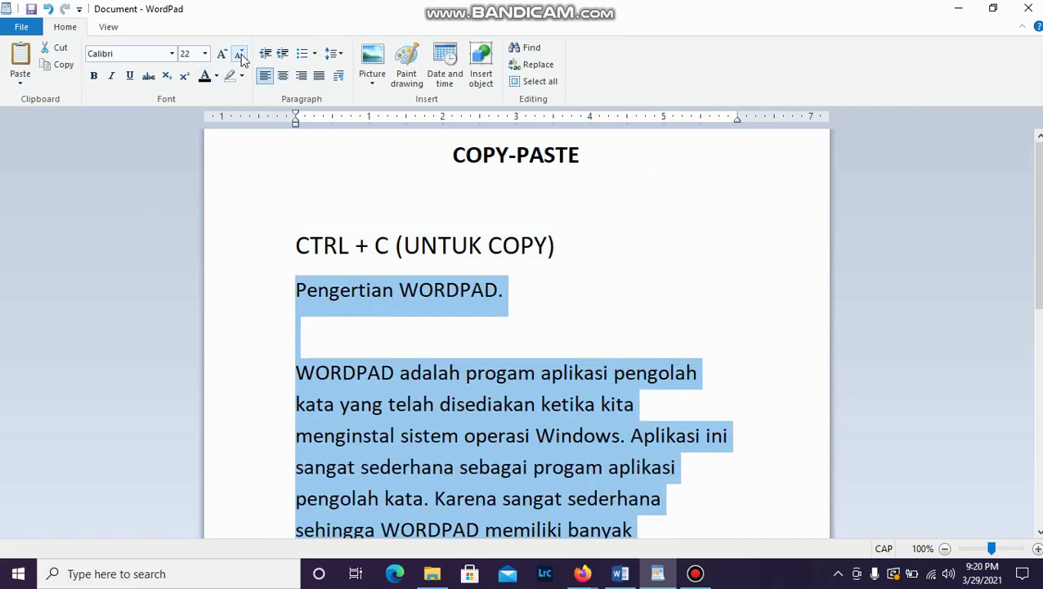
{"action": "left_click", "coordinate": [240, 54]}
{"action": "left_click", "coordinate": [240, 54]}
{"action": "left_click", "coordinate": [240, 54]}
{"action": "left_click", "coordinate": [240, 53]}
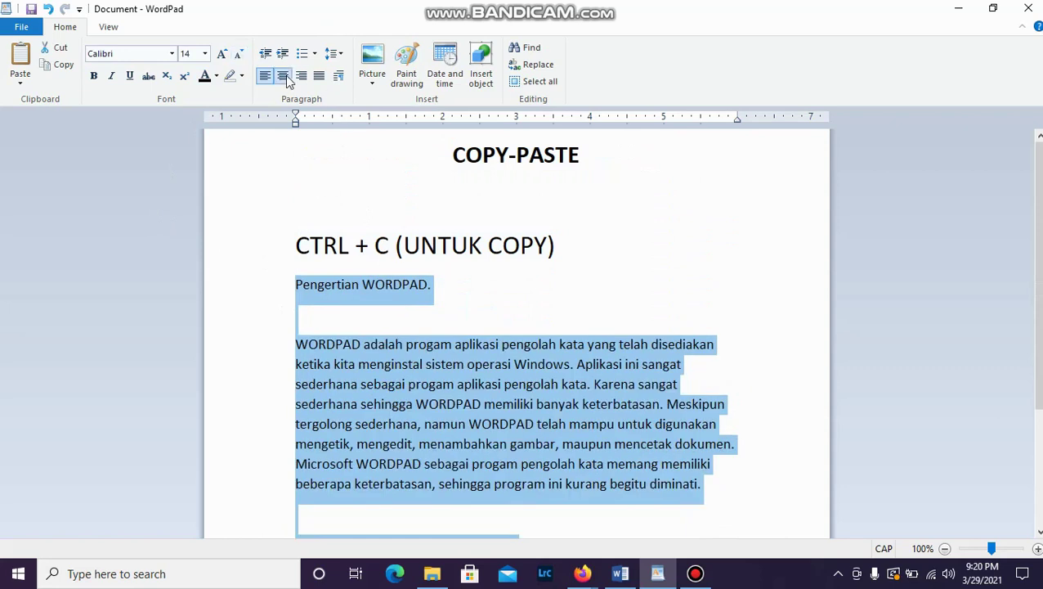
Step: Center the selected definition and activation text, and clear the selection
{"action": "left_click", "coordinate": [284, 76]}
{"action": "left_click", "coordinate": [267, 77]}
{"action": "left_click", "coordinate": [284, 76]}
{"action": "left_click", "coordinate": [488, 315]}
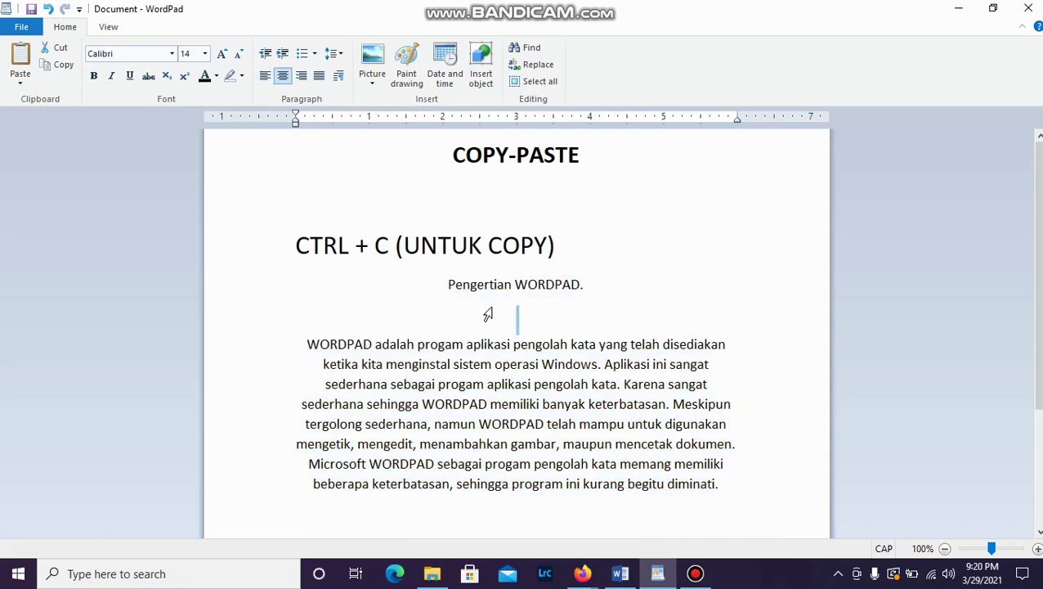
{"action": "left_click", "coordinate": [866, 412]}
Step: Place the cursor below the activation list, switch to the Firefox article, and copy the Start menu screenshot beneath the list items
{"action": "left_click_drag", "start_coordinate": [1037, 270], "coordinate": [1037, 386]}
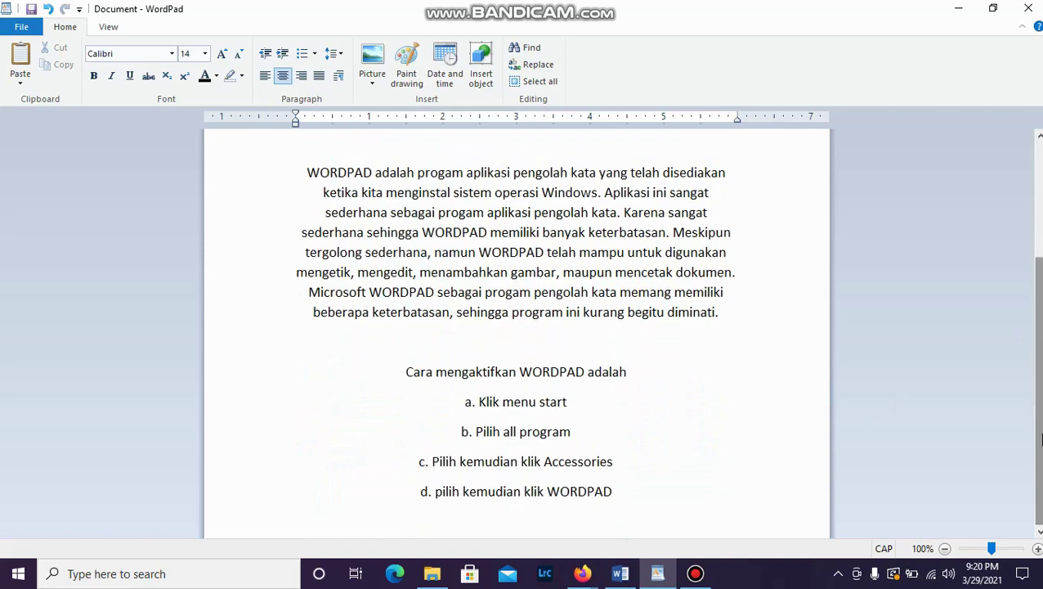
{"action": "left_click", "coordinate": [516, 524]}
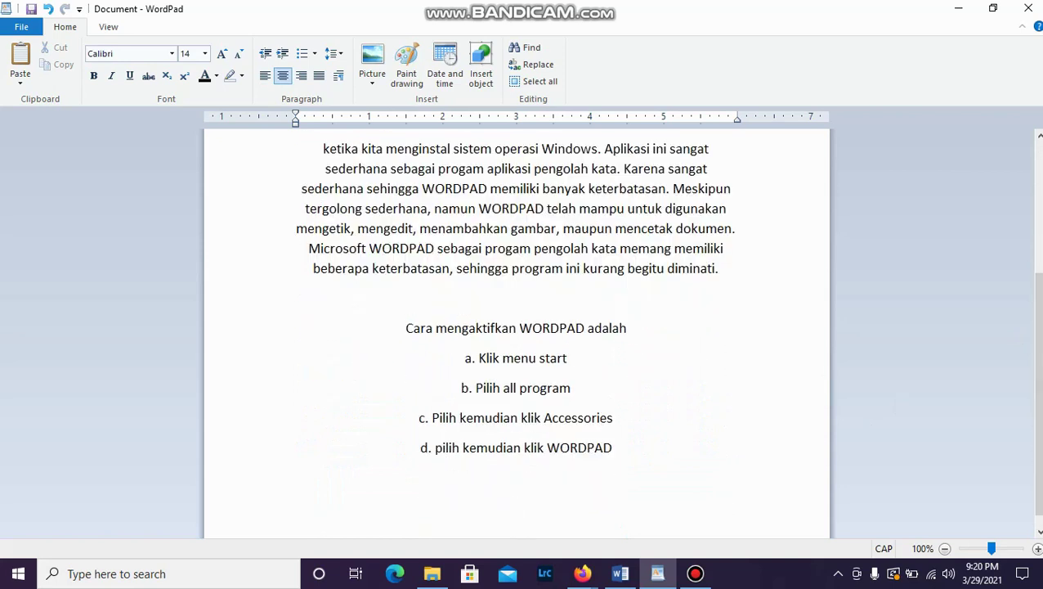
{"action": "mouse_move", "coordinate": [582, 572]}
{"action": "left_click", "coordinate": [516, 504]}
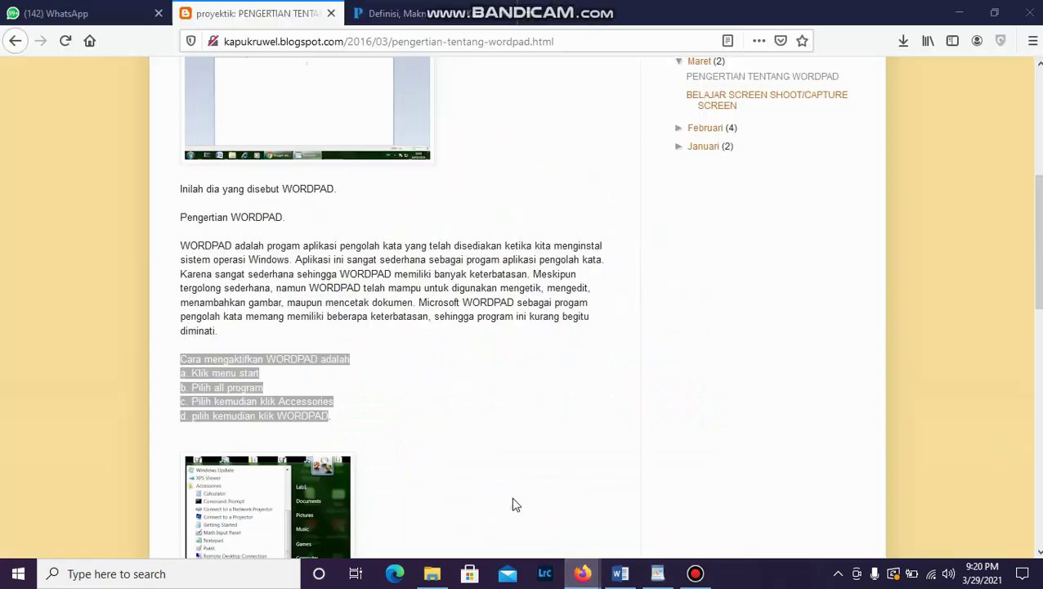
{"action": "left_click_drag", "start_coordinate": [1035, 307], "coordinate": [1030, 400]}
{"action": "left_click", "coordinate": [766, 290]}
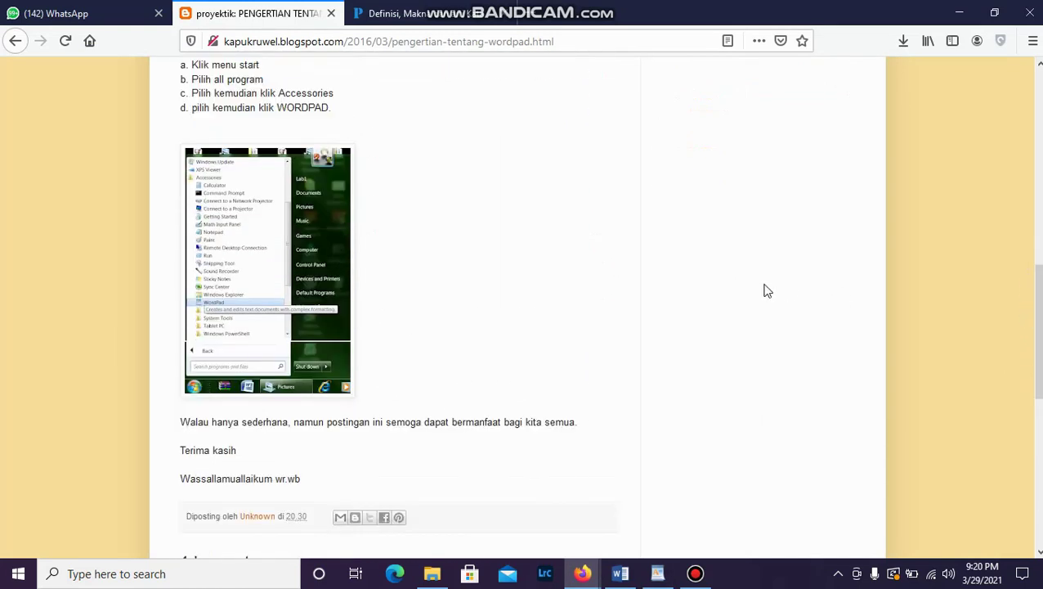
{"action": "right_click", "coordinate": [236, 225]}
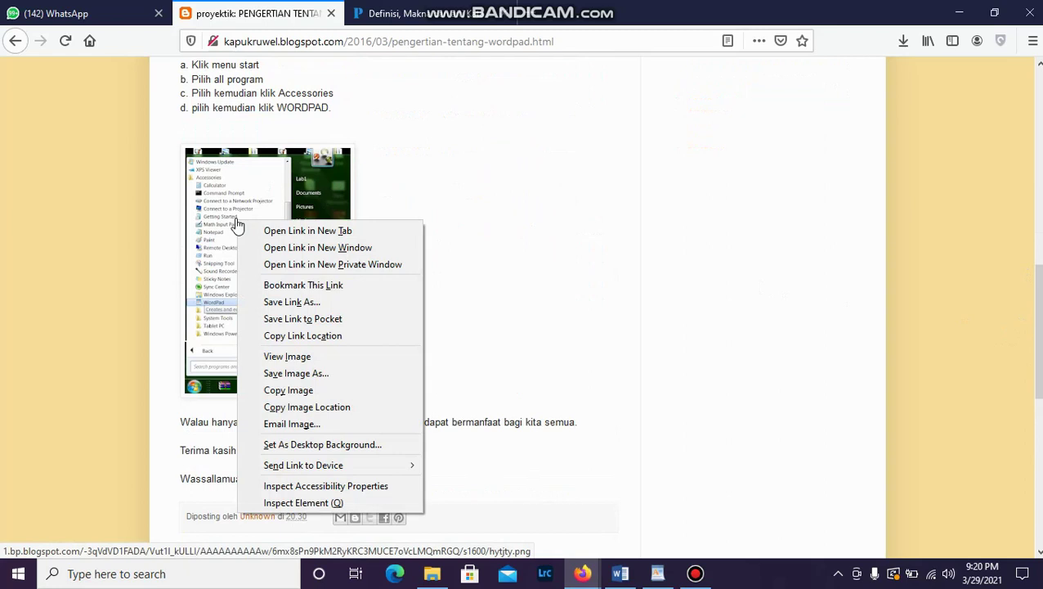
{"action": "left_click", "coordinate": [327, 390]}
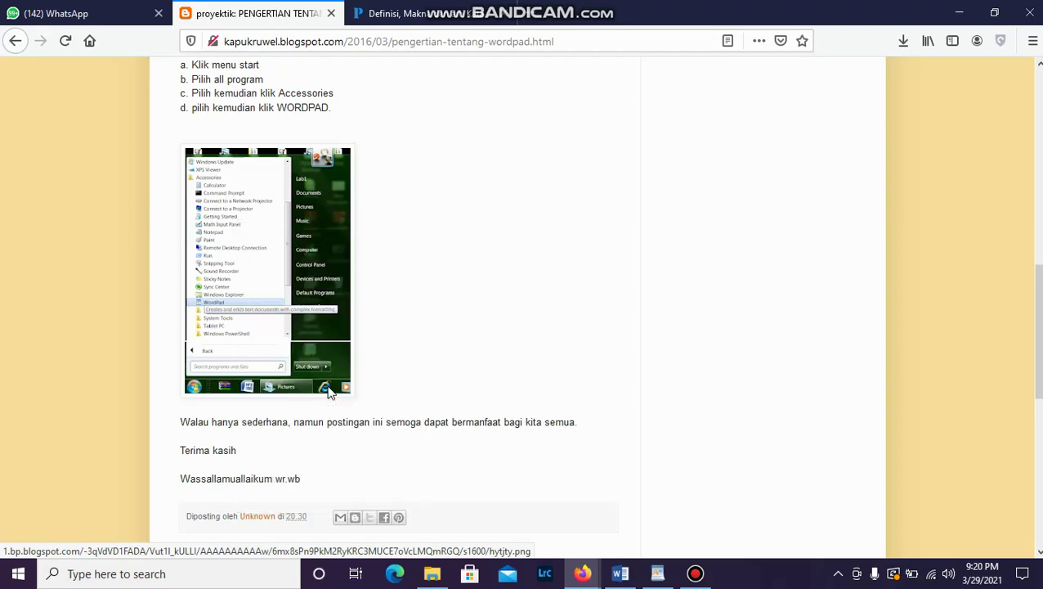
Step: Switch to WordPad and paste the Start menu screenshot below the activation list
{"action": "left_click", "coordinate": [657, 574]}
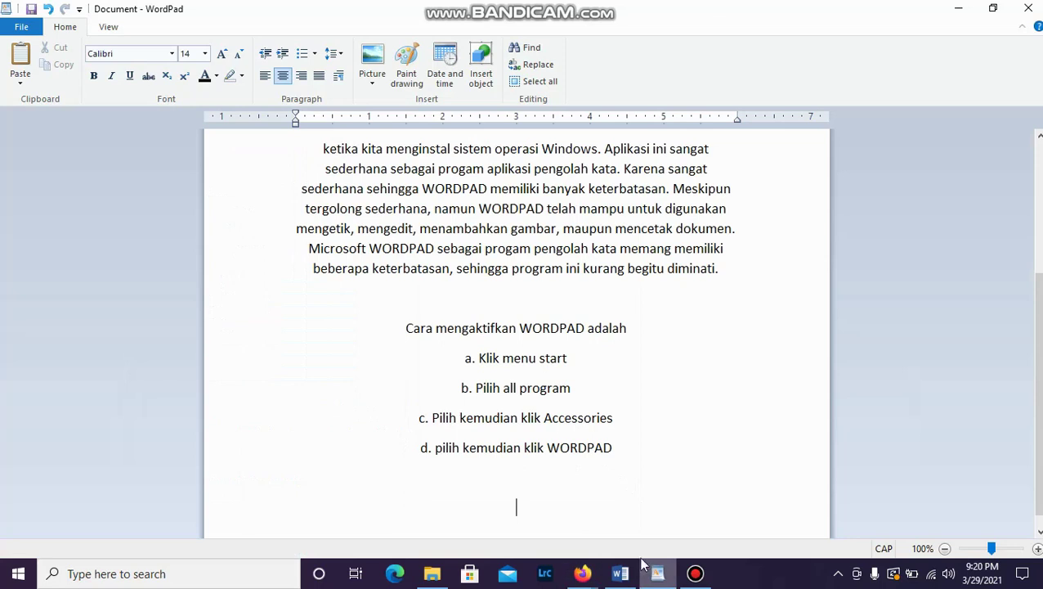
{"action": "right_click", "coordinate": [547, 505]}
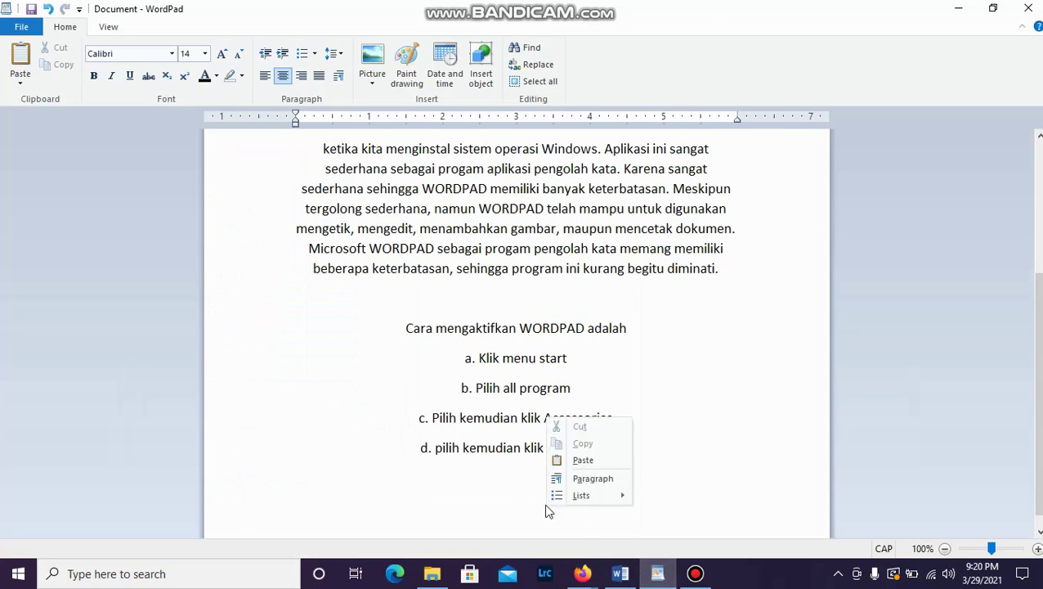
{"action": "left_click", "coordinate": [583, 462]}
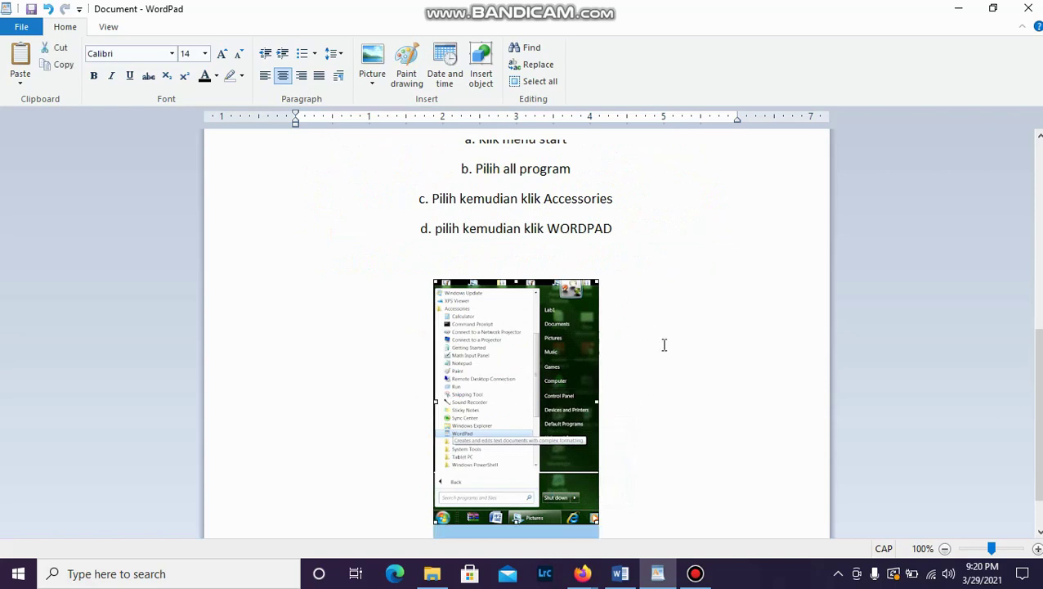
Step: Insert a blank line under the Pengertian WORDPAD heading, switch to the Firefox article, and copy its screenshot of the empty WordPad window
{"action": "left_click_drag", "start_coordinate": [1036, 445], "coordinate": [1037, 265]}
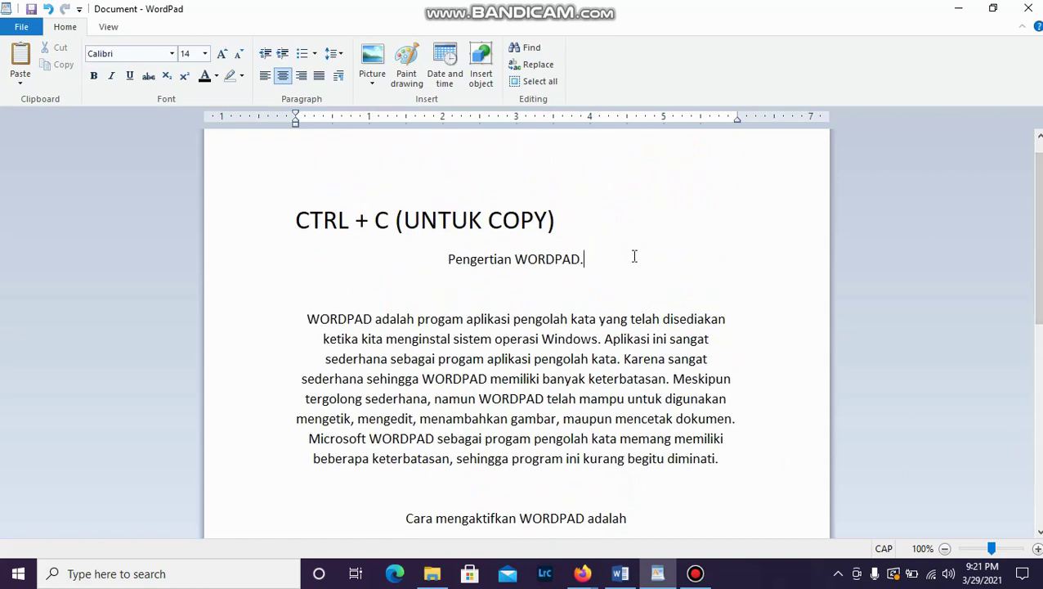
{"action": "left_click", "coordinate": [585, 264]}
{"action": "key", "text": "Return"}
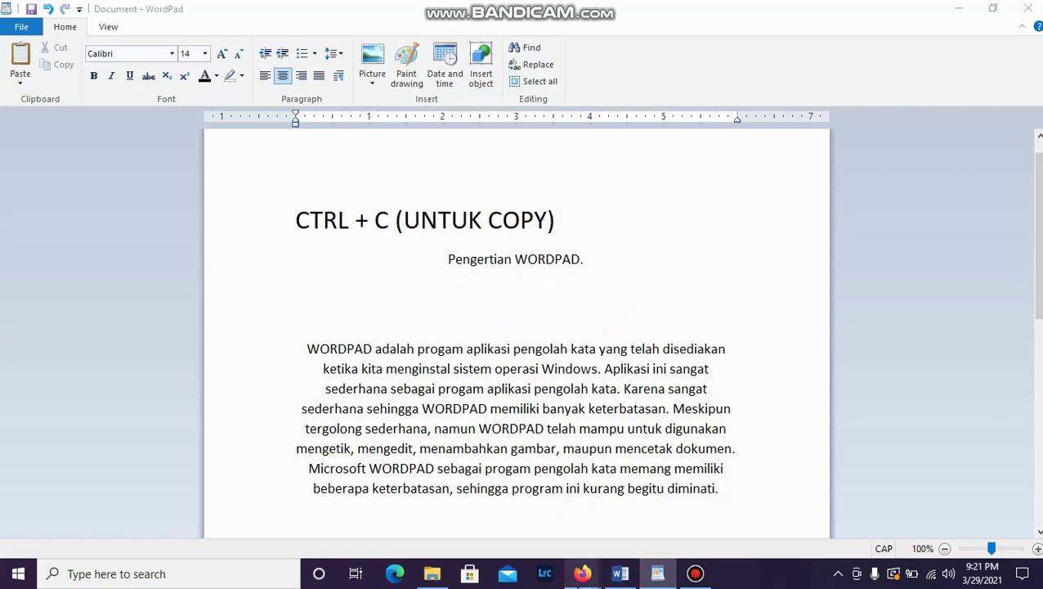
{"action": "left_click", "coordinate": [507, 509]}
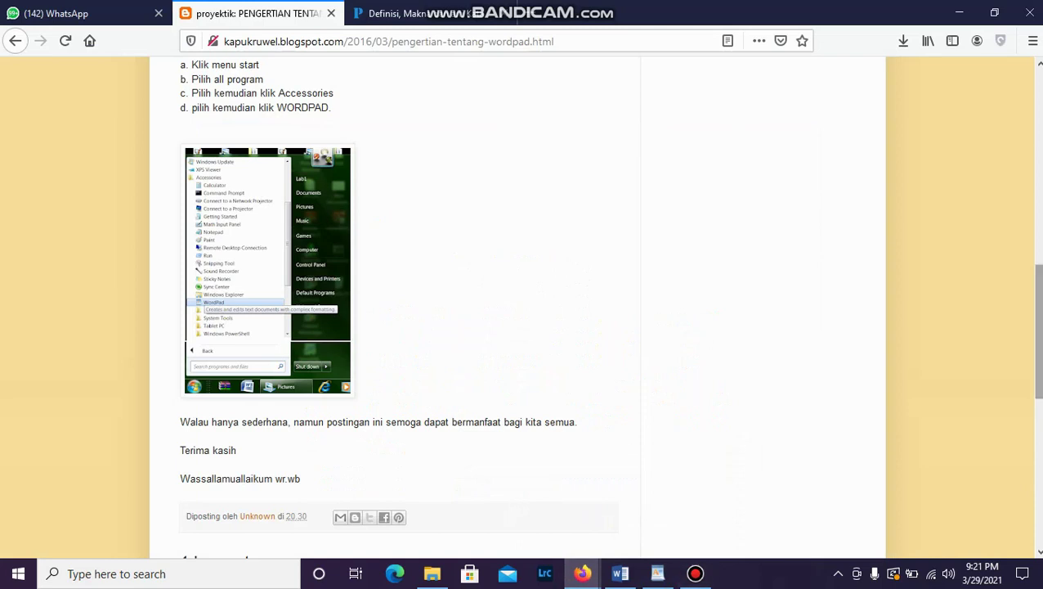
{"action": "scroll", "coordinate": [734, 183], "scroll_direction": "up", "scroll_amount": 6}
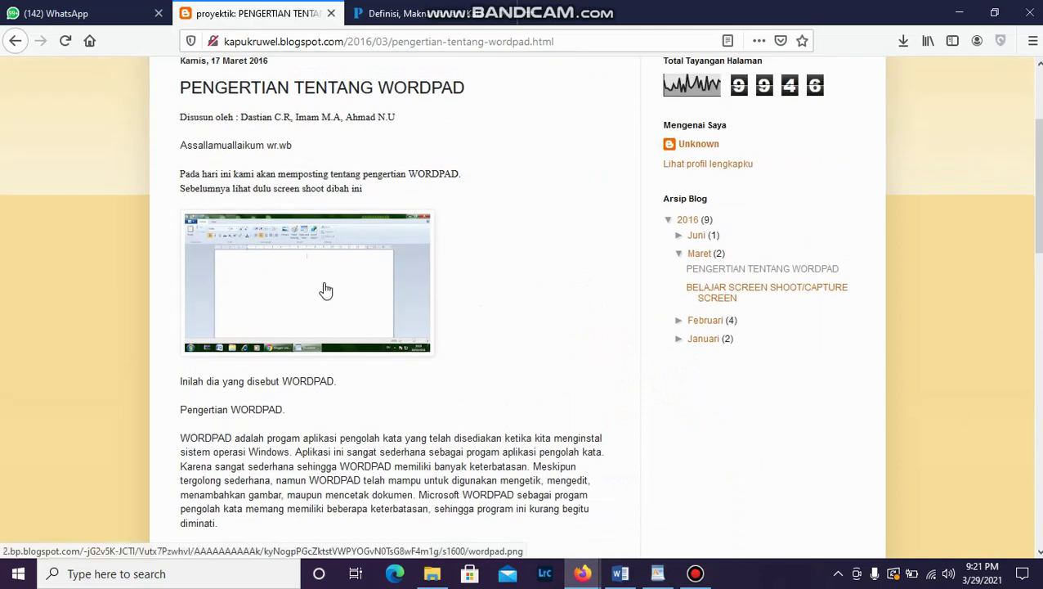
{"action": "right_click", "coordinate": [325, 291]}
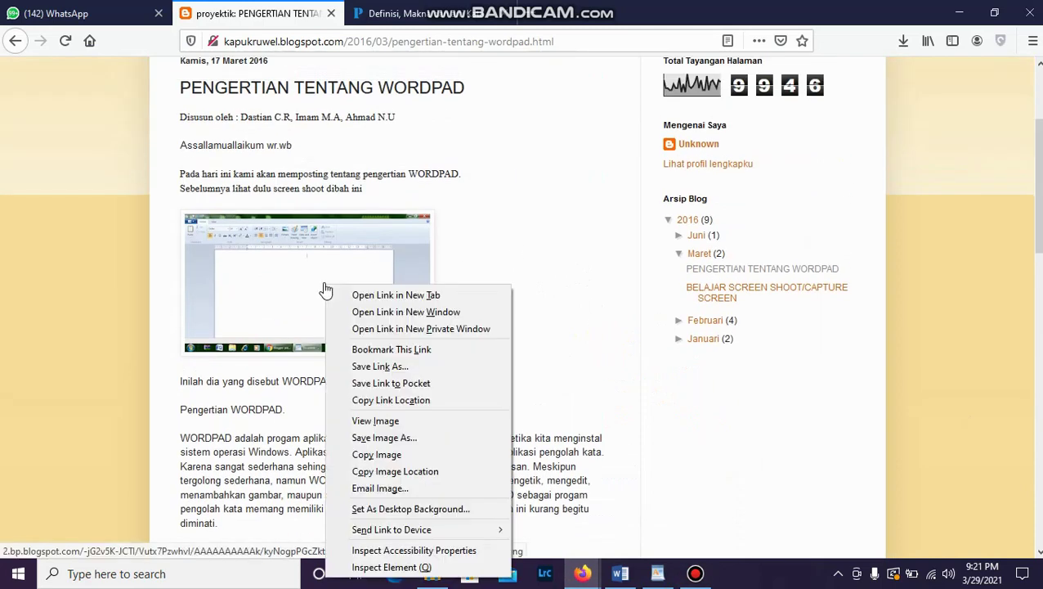
{"action": "left_click", "coordinate": [394, 457]}
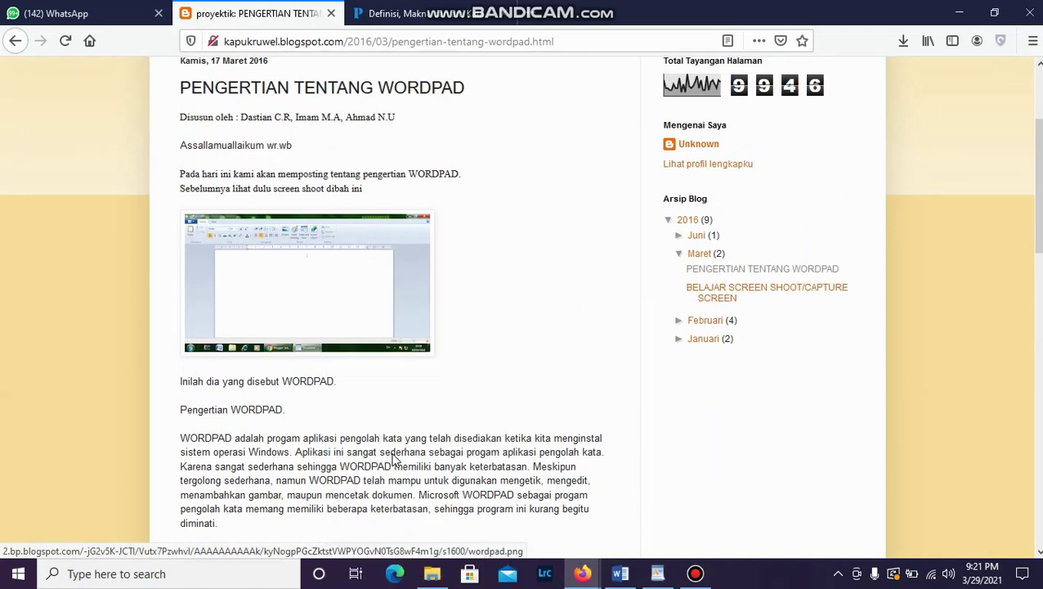
Step: Switch to WordPad and paste the empty WordPad window screenshot beneath the Pengertian WORDPAD heading
{"action": "left_click", "coordinate": [662, 570]}
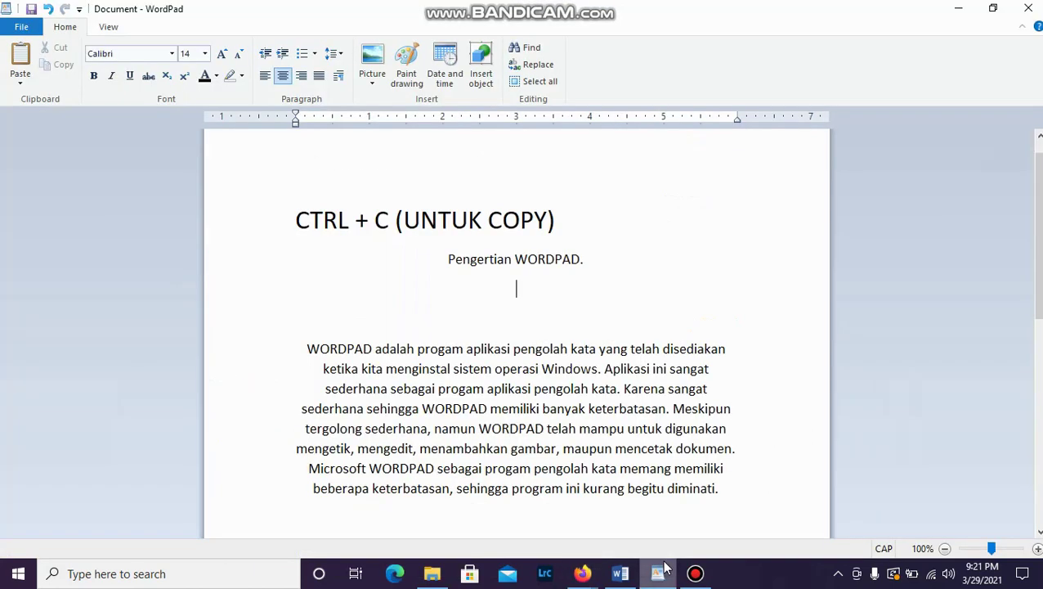
{"action": "right_click", "coordinate": [543, 291]}
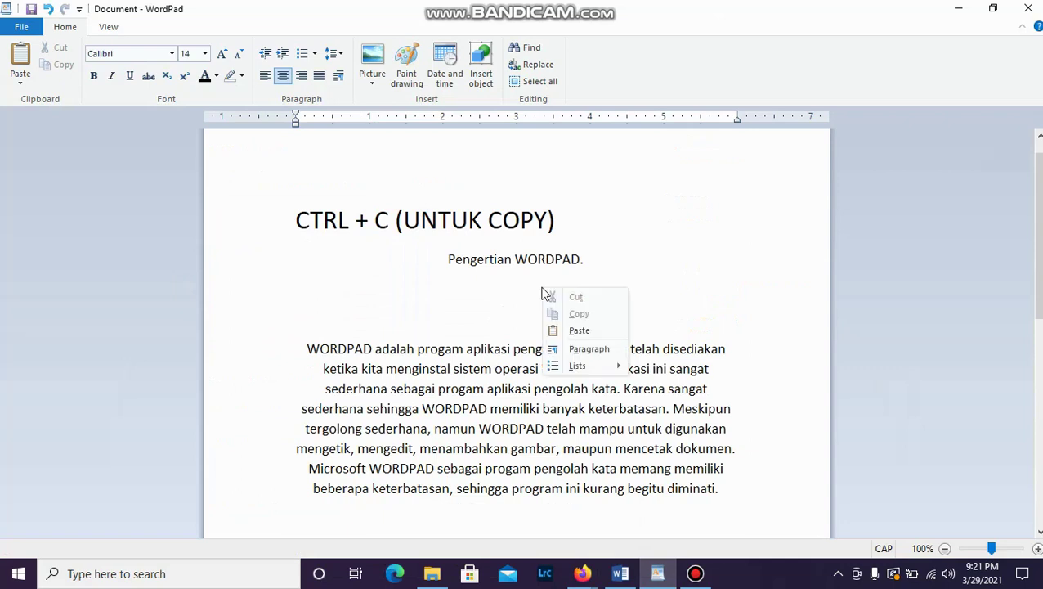
{"action": "left_click", "coordinate": [579, 331]}
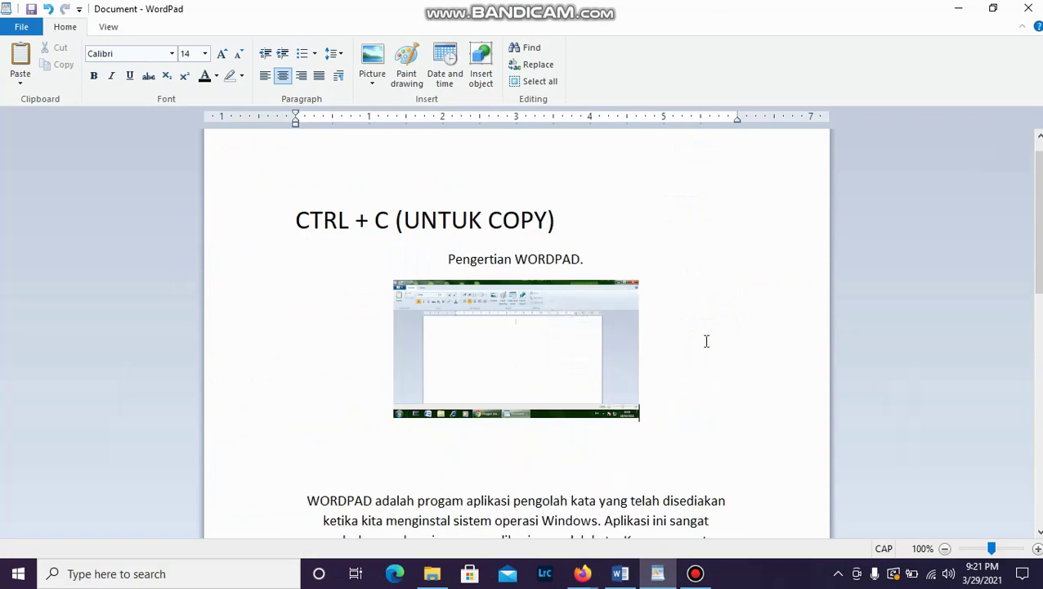
Step: Write "CTRL + V (UNTUK PASTE)" on the blank line between the COPY-PASTE title and the CTRL + C line
{"action": "left_click_drag", "start_coordinate": [1036, 204], "coordinate": [1029, 170]}
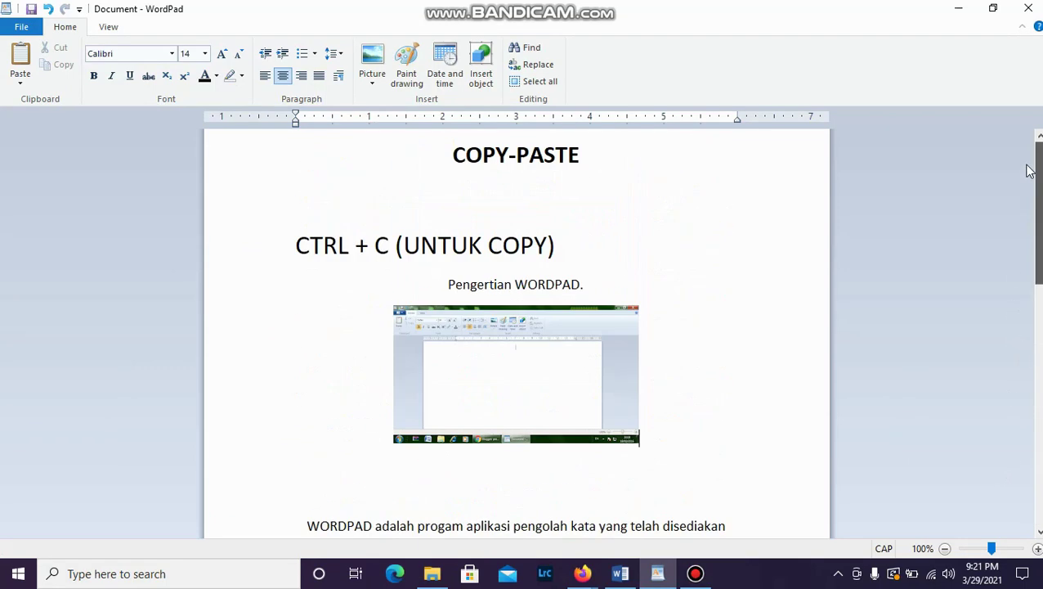
{"action": "left_click", "coordinate": [656, 228]}
{"action": "type", "text": "CTRL + V (UNTUK PASTE)"}
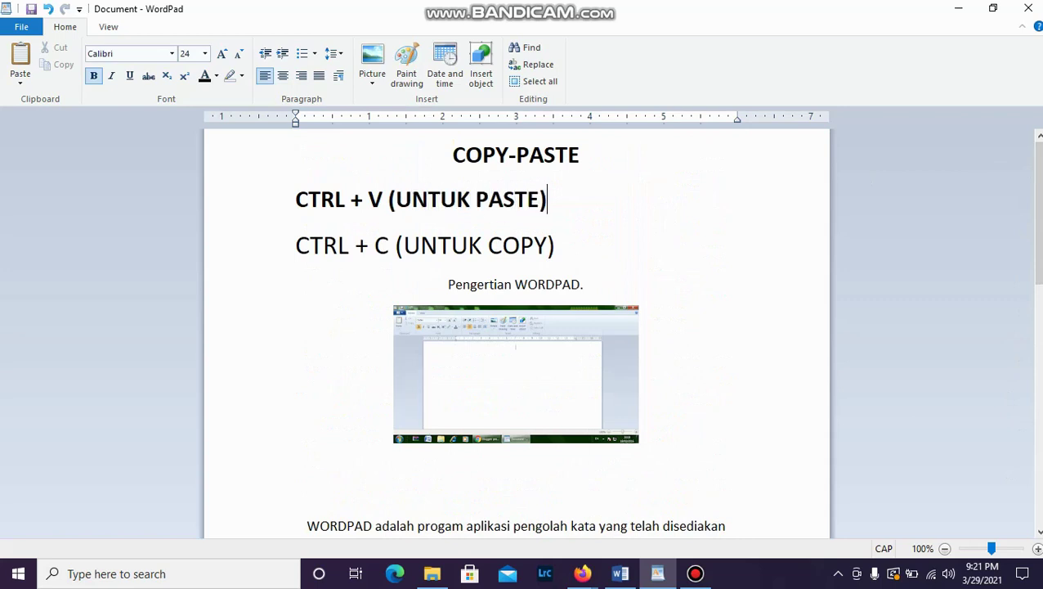
{"action": "mouse_move", "coordinate": [1036, 273]}
{"action": "left_mouse_down"}
{"action": "mouse_move", "coordinate": [1036, 516]}
{"action": "mouse_move", "coordinate": [1036, 272]}
{"action": "left_mouse_up"}
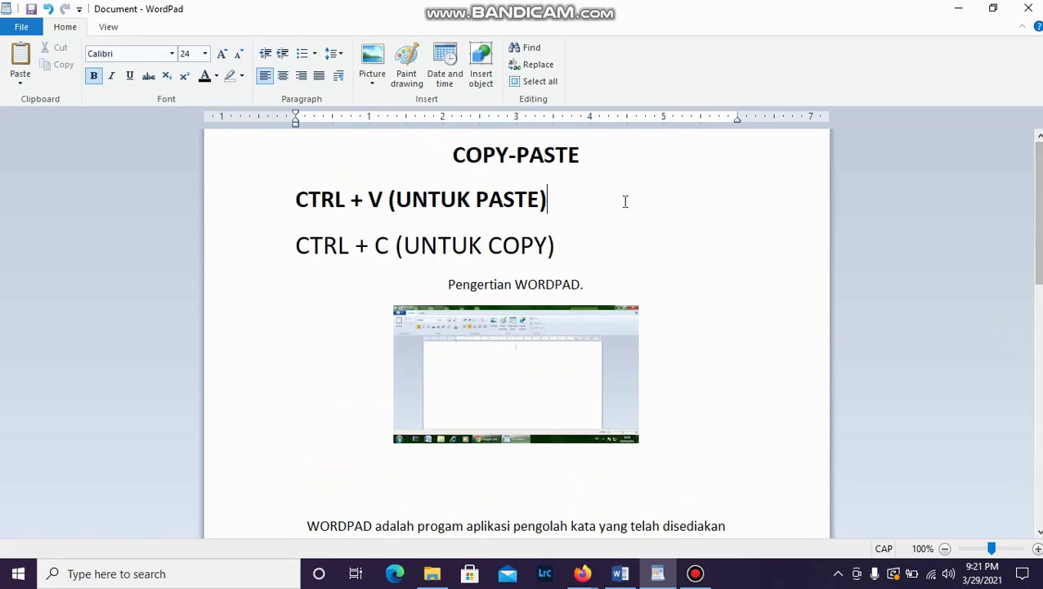
{"action": "left_click", "coordinate": [576, 353]}
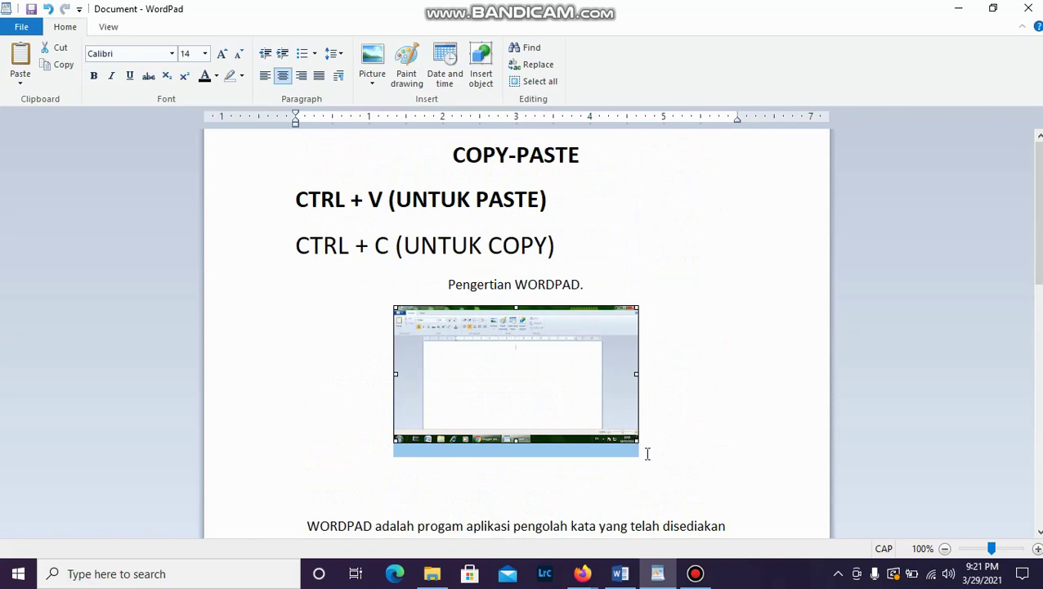
{"action": "left_click", "coordinate": [699, 439]}
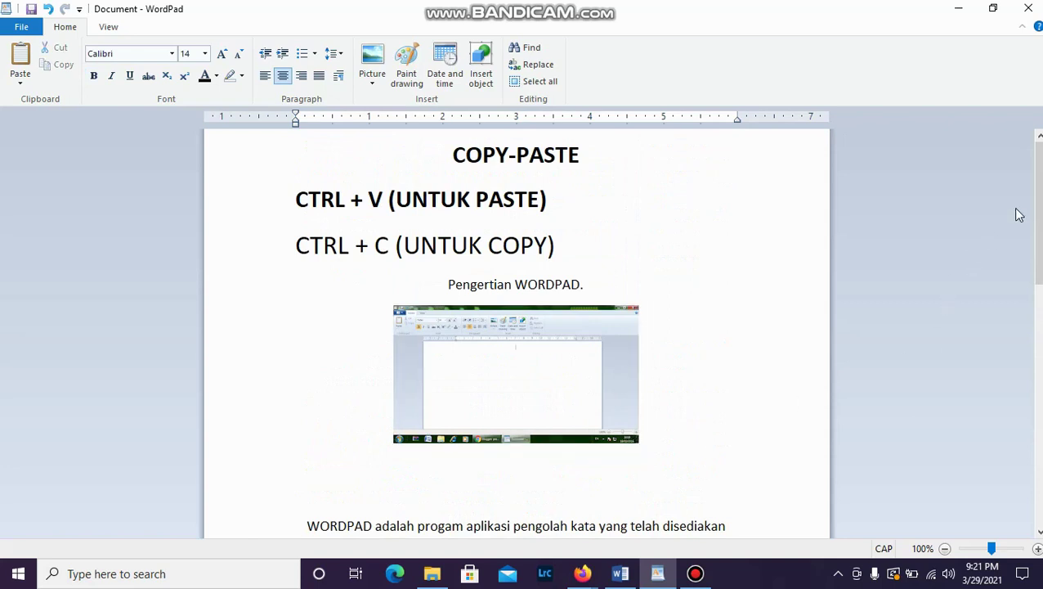
{"action": "left_click_drag", "start_coordinate": [1033, 210], "coordinate": [1036, 210]}
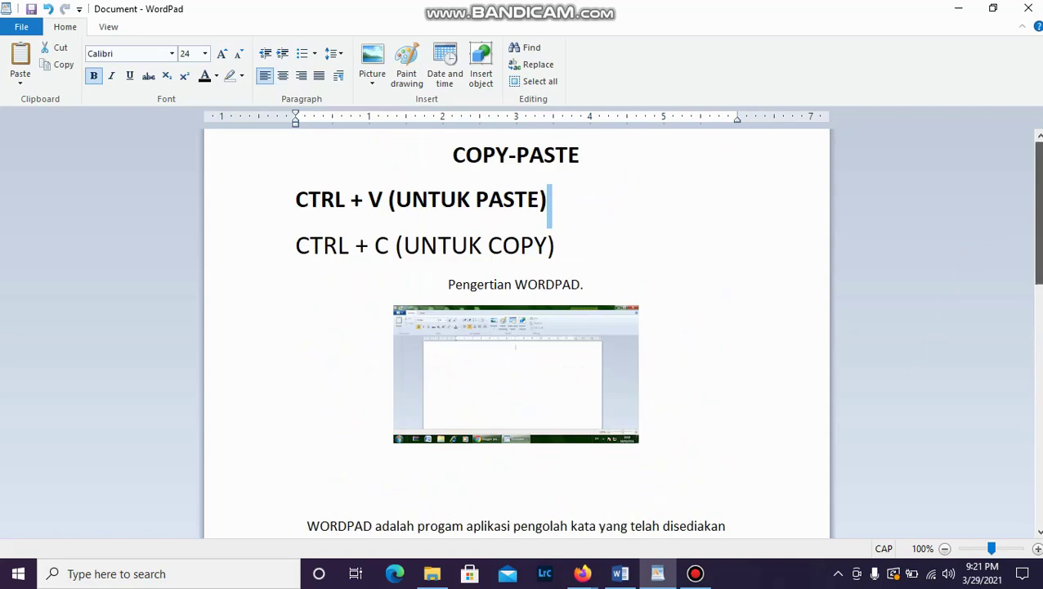
Step: Highlight the CTRL + V (UNTUK PASTE) and CTRL + C (UNTUK COPY) lines to review both shortcuts, and clear the selection
{"action": "left_click", "coordinate": [696, 183]}
{"action": "left_click_drag", "start_coordinate": [559, 245], "coordinate": [313, 246]}
{"action": "left_click_drag", "start_coordinate": [296, 200], "coordinate": [558, 247]}
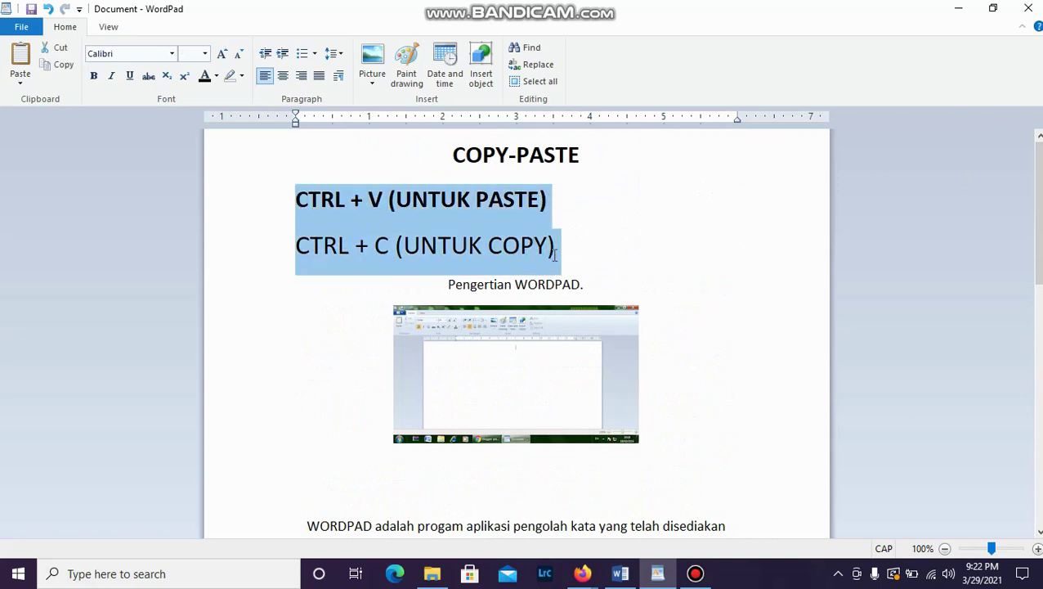
{"action": "left_click", "coordinate": [374, 249]}
{"action": "mouse_move", "coordinate": [1039, 248]}
{"action": "left_mouse_down"}
{"action": "mouse_move", "coordinate": [1039, 494]}
{"action": "mouse_move", "coordinate": [1039, 248]}
{"action": "left_mouse_up"}
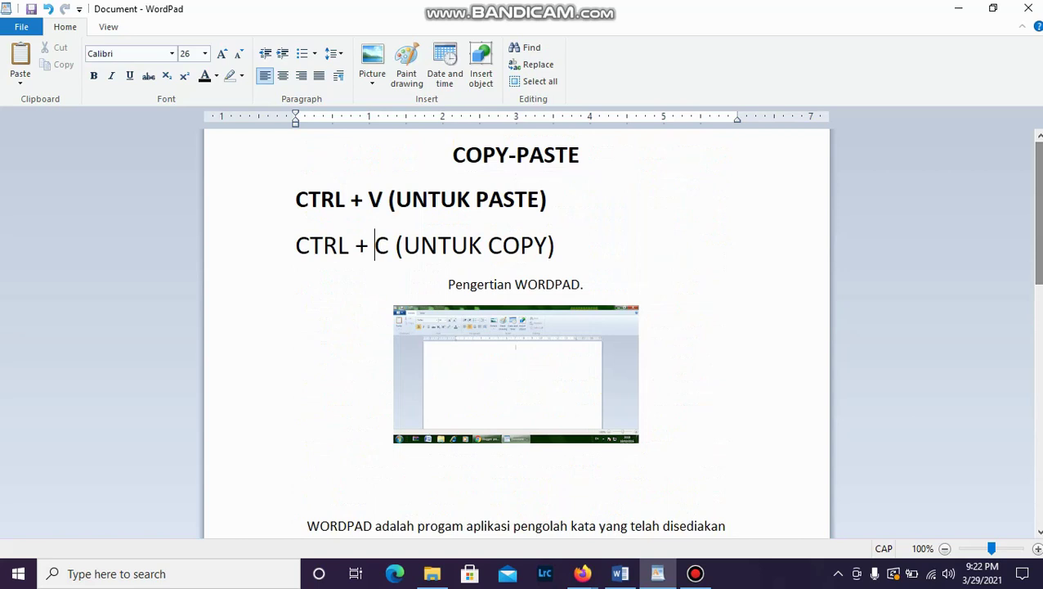